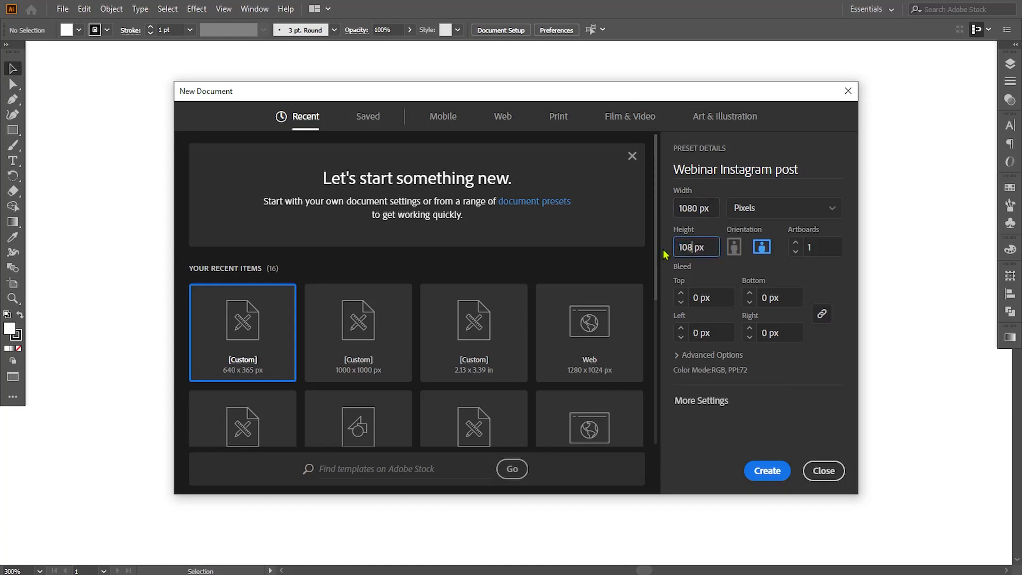
# Create a new 1080 x 1080 px document from the Webinar Instagram post preset.
pyautogui.click(675, 355)
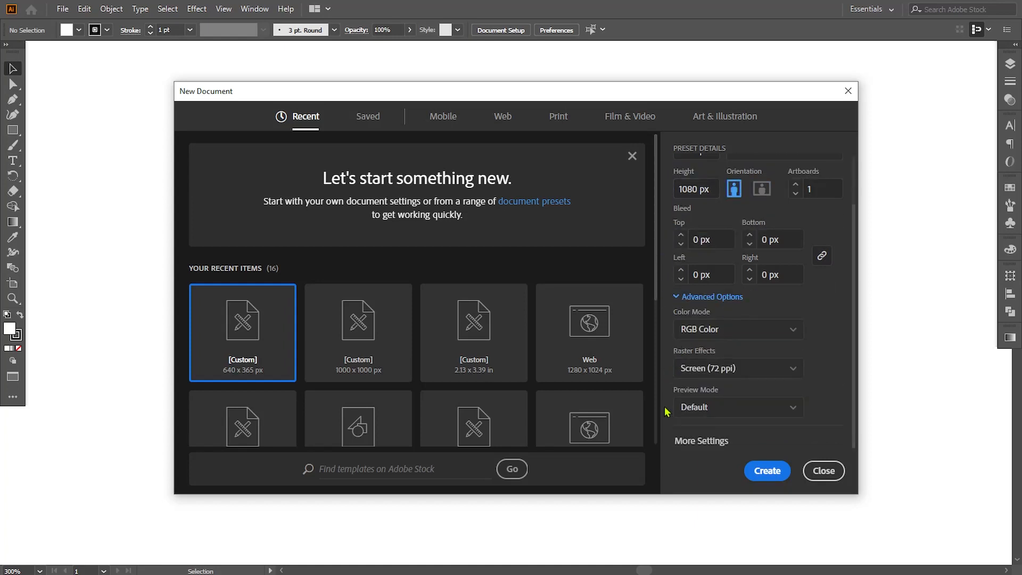
pyautogui.click(770, 472)
# Paste the reference design elements and move them beside the artboard.
pyautogui.hotkey('ctrl', 'v')
pyautogui.moveTo(502, 302); pyautogui.dragTo(137, 302)
pyautogui.moveTo(159, 237); pyautogui.dragTo(206, 109)
pyautogui.click(372, 290)
pyautogui.moveTo(372, 289)
pyautogui.mouseDown()
pyautogui.moveTo(376, 271)
pyautogui.moveTo(358, 288)
pyautogui.mouseUp()
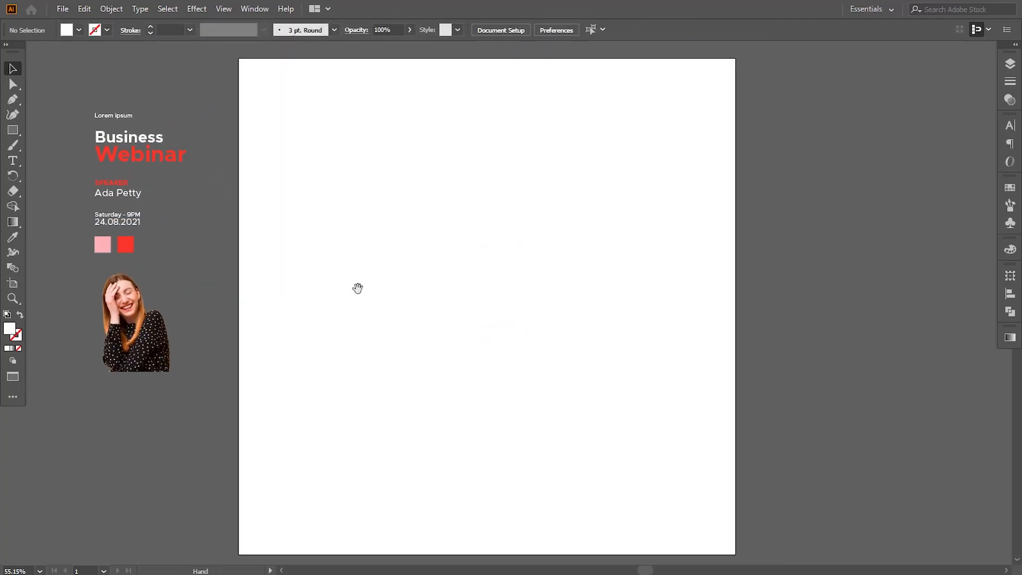
# Draw a 1080 x 1080 px rectangle covering the artboard and fill it with the light pink swatch color.
pyautogui.click(11, 130)
pyautogui.moveTo(239, 59); pyautogui.dragTo(735, 554)
pyautogui.press('i')
pyautogui.click(103, 245)
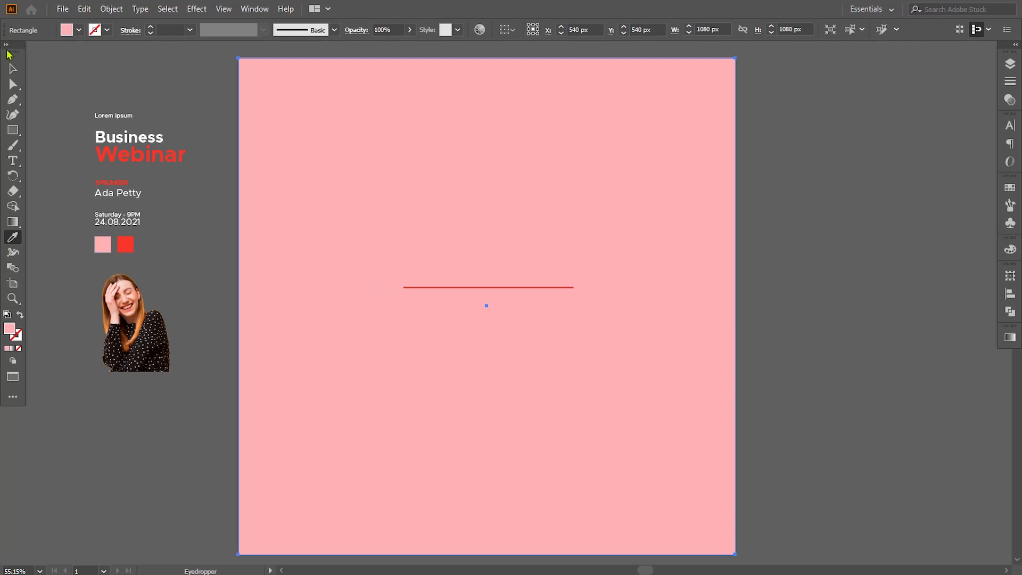
pyautogui.press('v')
pyautogui.click(72, 95)
pyautogui.moveTo(427, 295); pyautogui.dragTo(431, 293)
pyautogui.moveTo(432, 148); pyautogui.dragTo(435, 160)
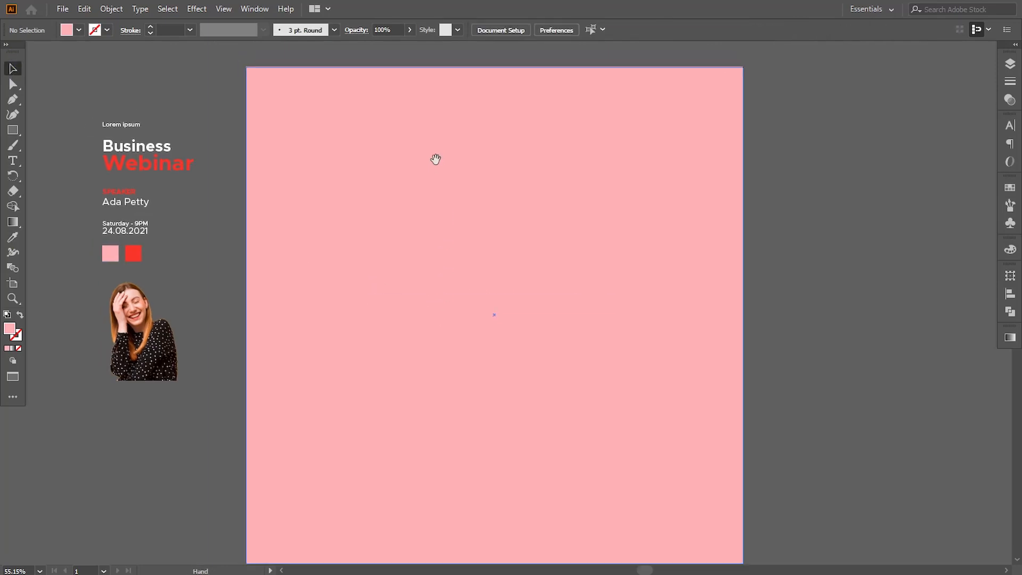
pyautogui.click(488, 74)
pyautogui.moveTo(494, 67); pyautogui.dragTo(495, 67)
pyautogui.click(845, 244)
pyautogui.moveTo(381, 242); pyautogui.dragTo(391, 235)
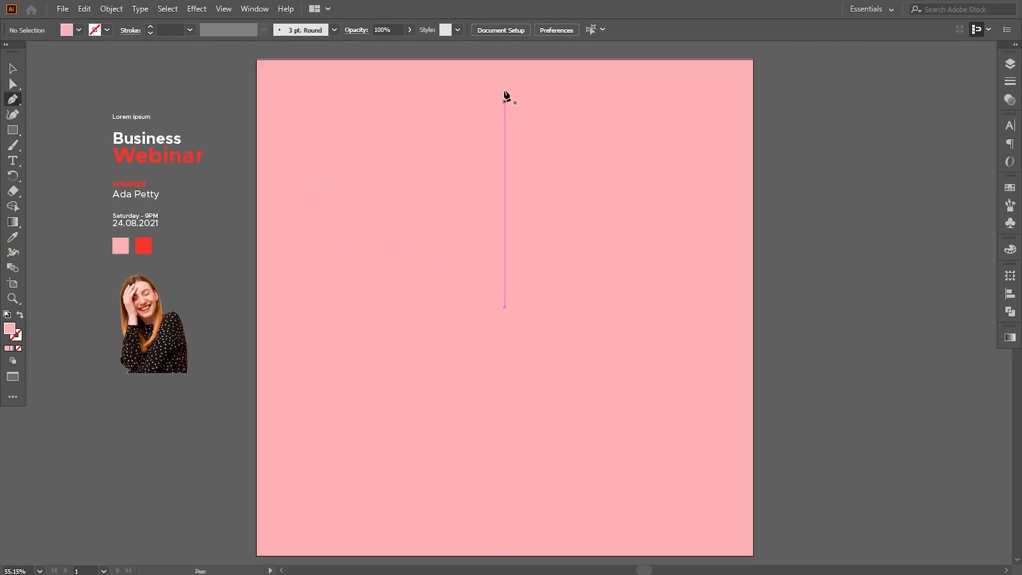
# Draw a wavy closed shape in the artboard's top-right corner with the Pen tool and fill it with the red swatch color.
pyautogui.click(538, 59)
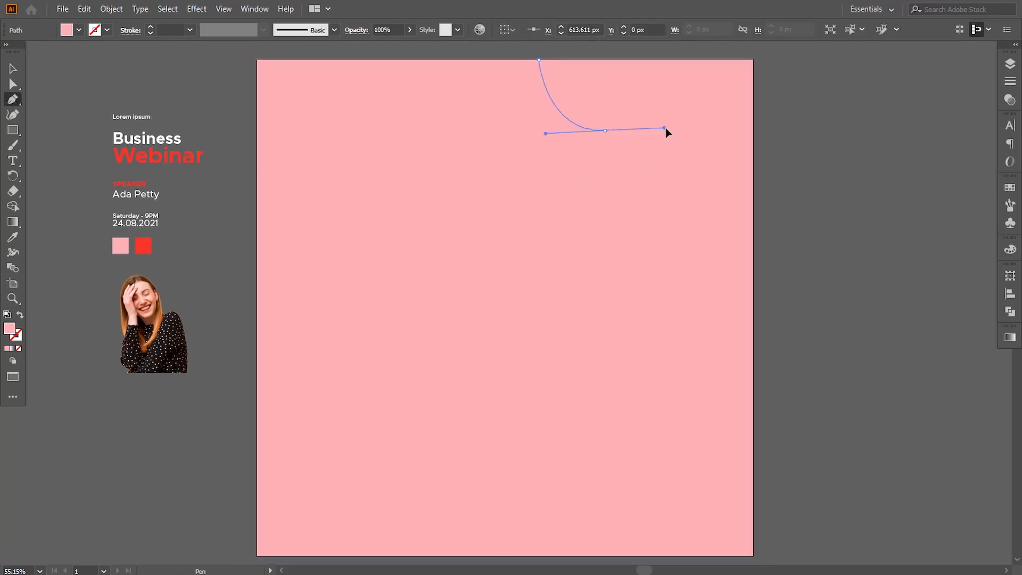
pyautogui.moveTo(665, 128); pyautogui.dragTo(681, 130)
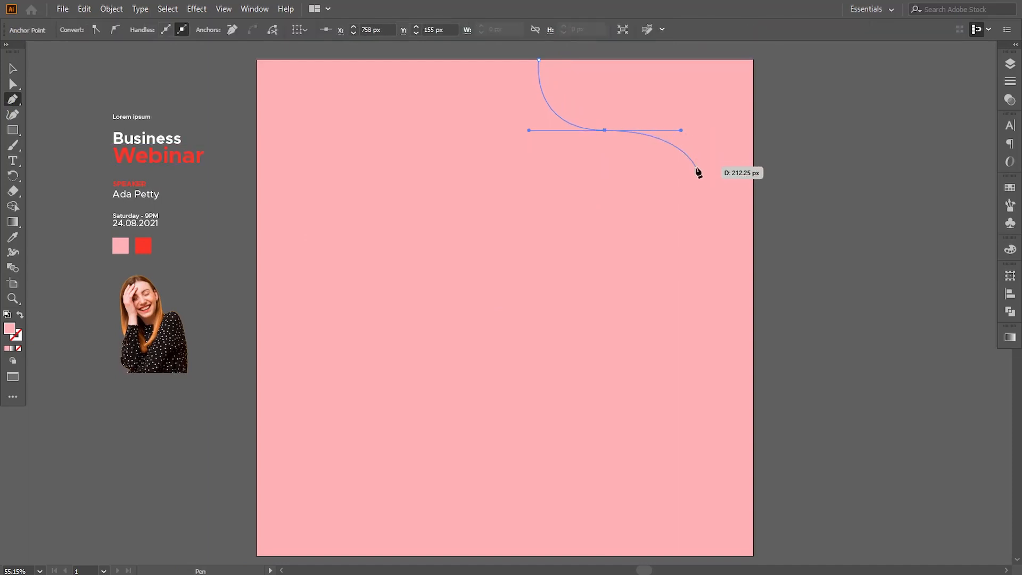
pyautogui.moveTo(753, 168); pyautogui.dragTo(812, 94)
pyautogui.click(753, 167)
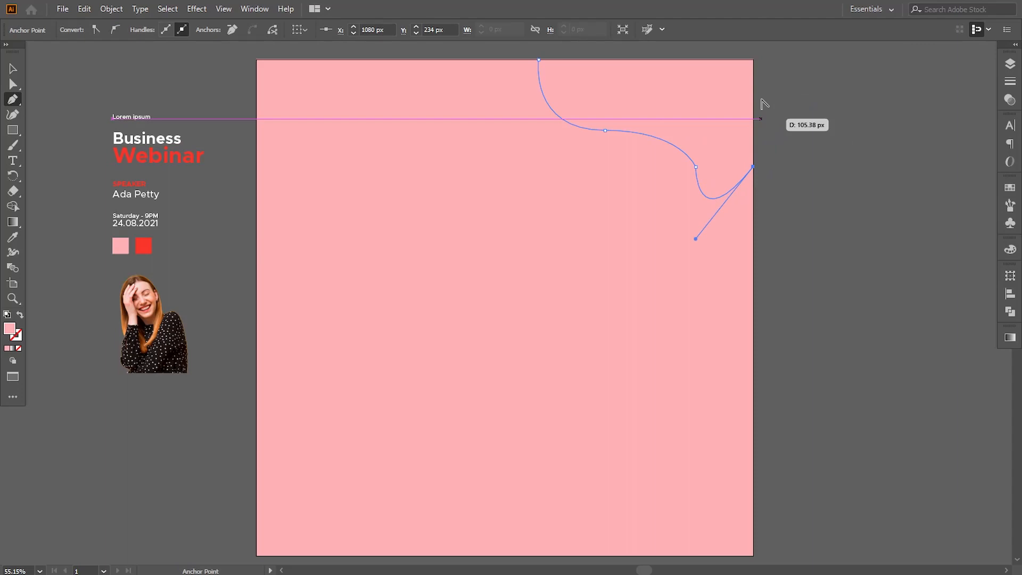
pyautogui.click(752, 60)
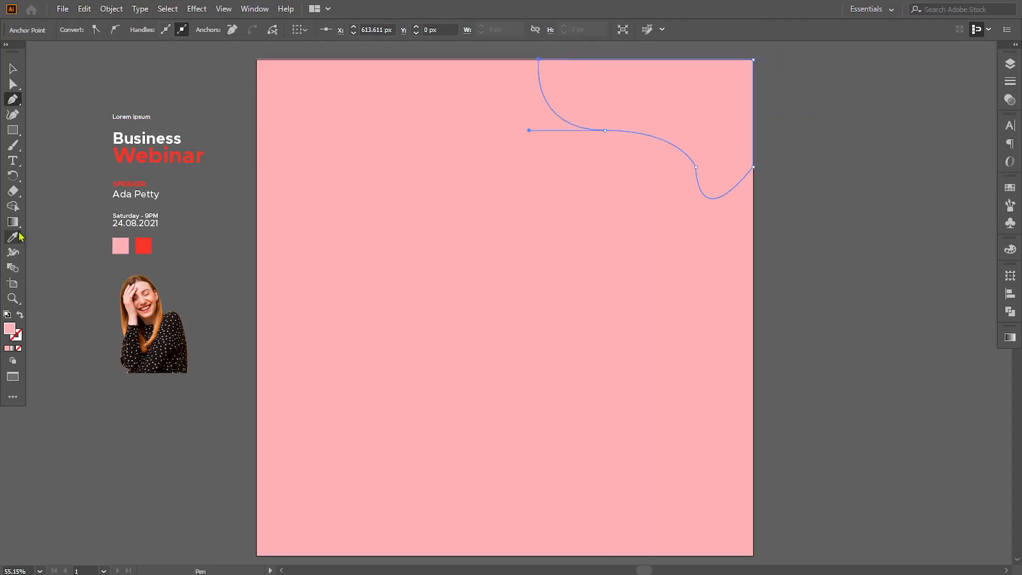
pyautogui.click(141, 242)
# Refine the red wave's curve by moving its top-left anchor left and adjusting the handles of its lower anchors.
pyautogui.click(13, 84)
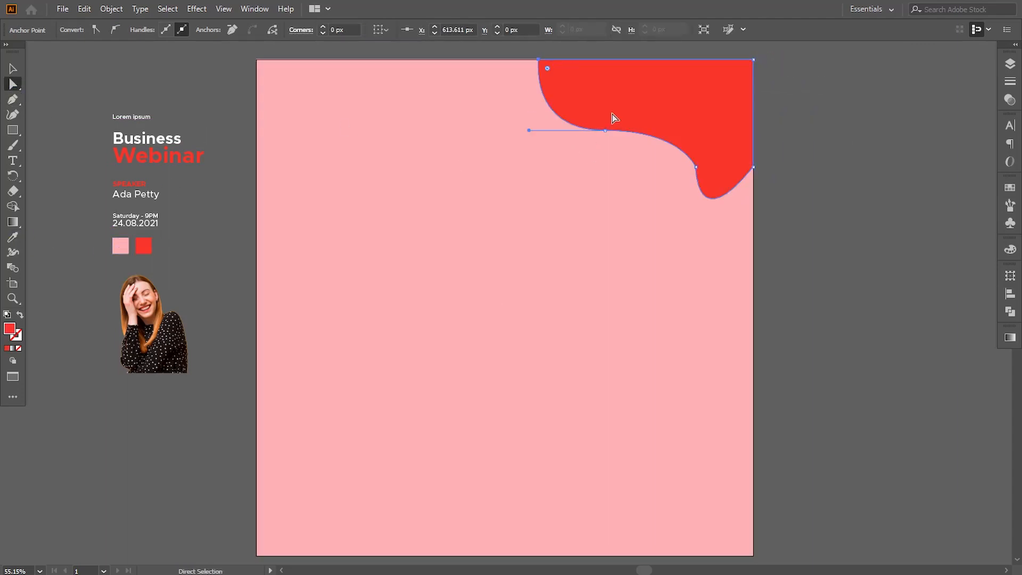
pyautogui.click(539, 60)
pyautogui.moveTo(538, 59); pyautogui.dragTo(519, 60)
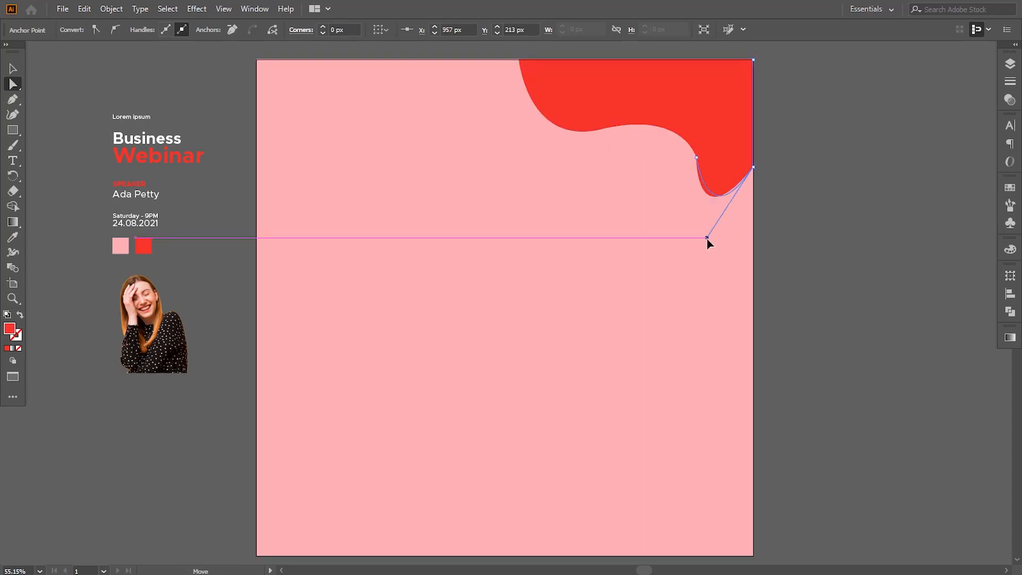
pyautogui.moveTo(706, 240); pyautogui.dragTo(718, 215)
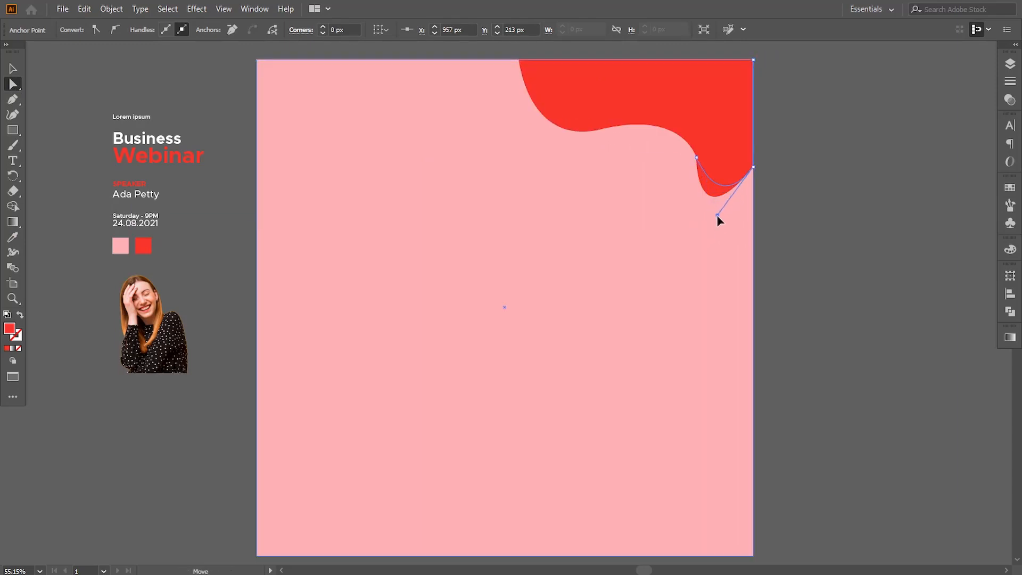
pyautogui.click(793, 232)
pyautogui.click(734, 186)
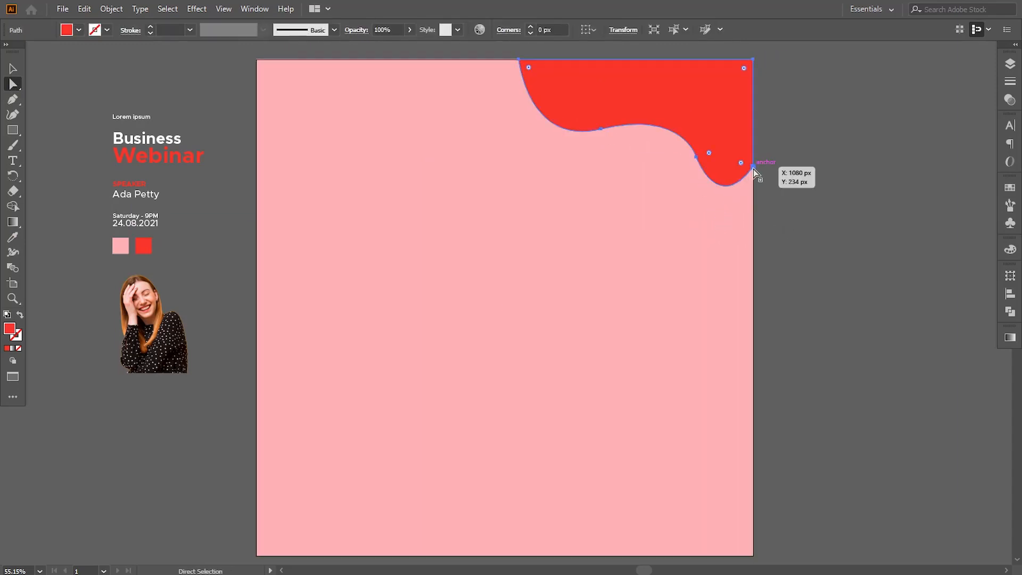
pyautogui.click(753, 168)
pyautogui.moveTo(722, 206); pyautogui.dragTo(734, 219)
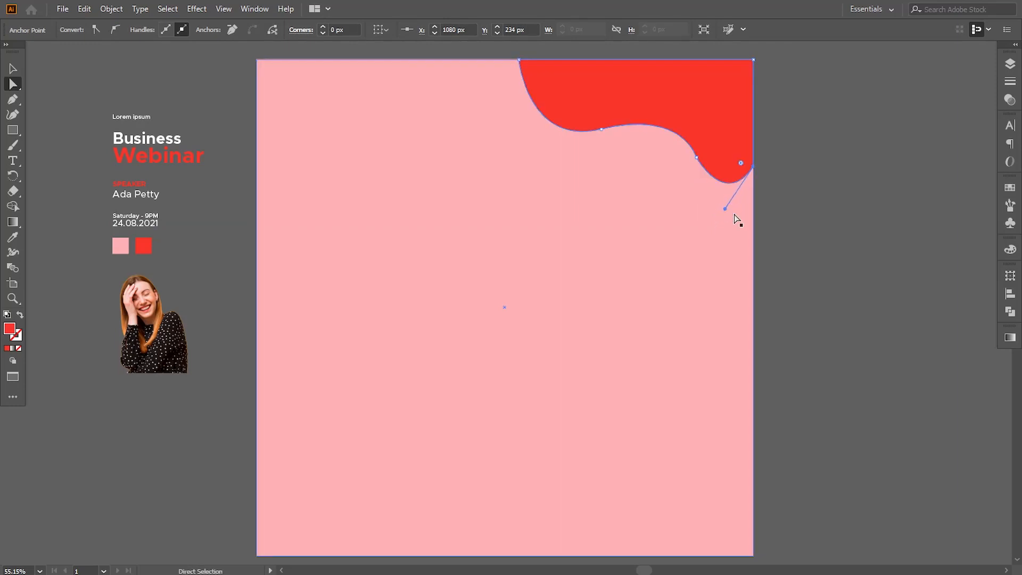
pyautogui.click(774, 228)
pyautogui.click(694, 154)
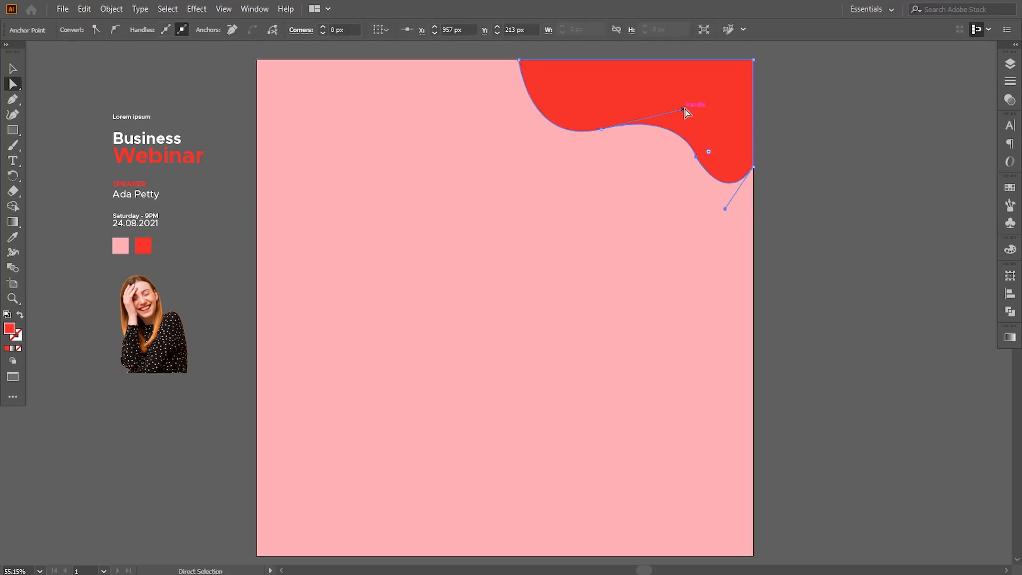
pyautogui.moveTo(670, 110); pyautogui.dragTo(671, 109)
pyautogui.click(794, 242)
# Place the 'Lorem ipsum' text on the red wave, enlarge it, bring it to the front and position it top-right.
pyautogui.moveTo(588, 230); pyautogui.dragTo(592, 271)
pyautogui.moveTo(625, 146); pyautogui.dragTo(721, 146)
pyautogui.rightClick(703, 140)
pyautogui.moveTo(726, 338)
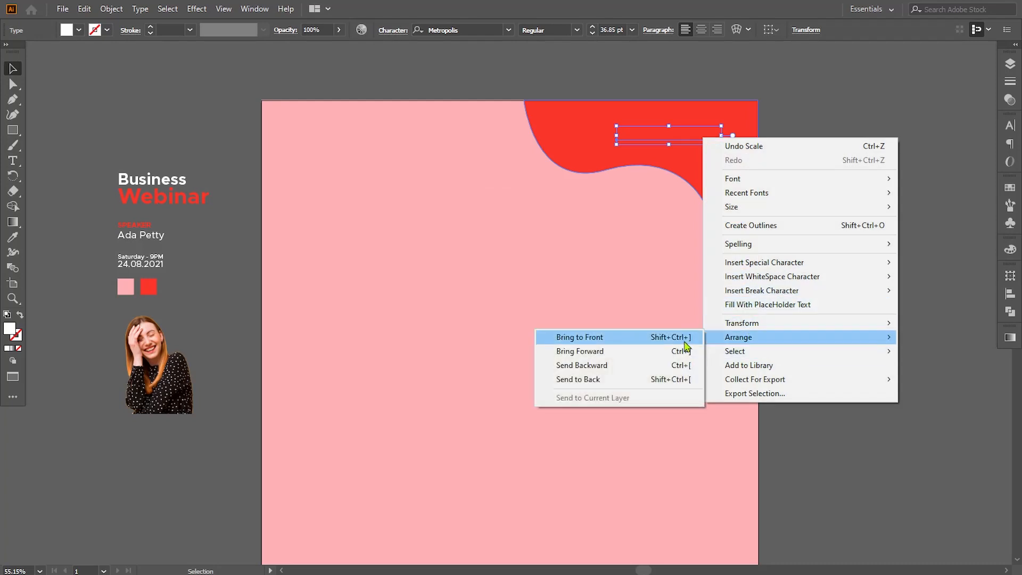
pyautogui.click(680, 340)
pyautogui.click(789, 335)
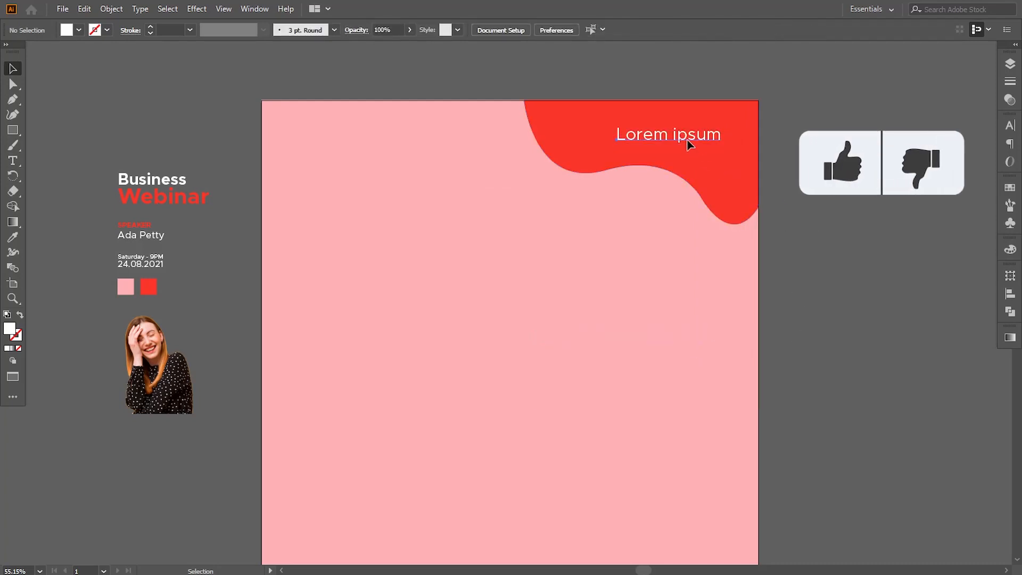
pyautogui.moveTo(691, 140); pyautogui.dragTo(705, 139)
pyautogui.click(850, 260)
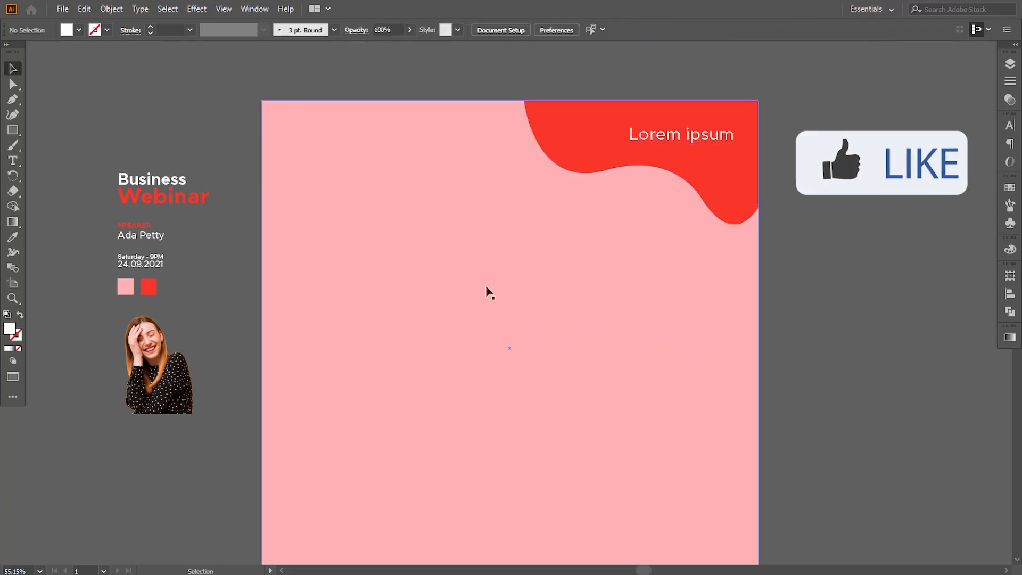
# Reduce the red wave shape's height so it sits flatter along the top edge.
pyautogui.click(611, 166)
pyautogui.moveTo(641, 224); pyautogui.dragTo(641, 207)
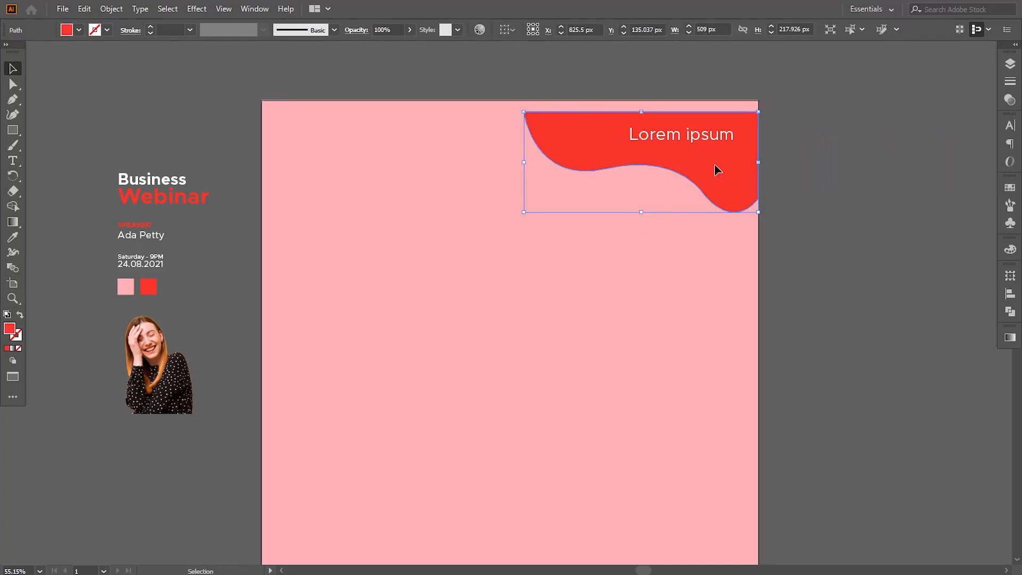
pyautogui.moveTo(716, 167); pyautogui.dragTo(714, 159)
pyautogui.click(816, 221)
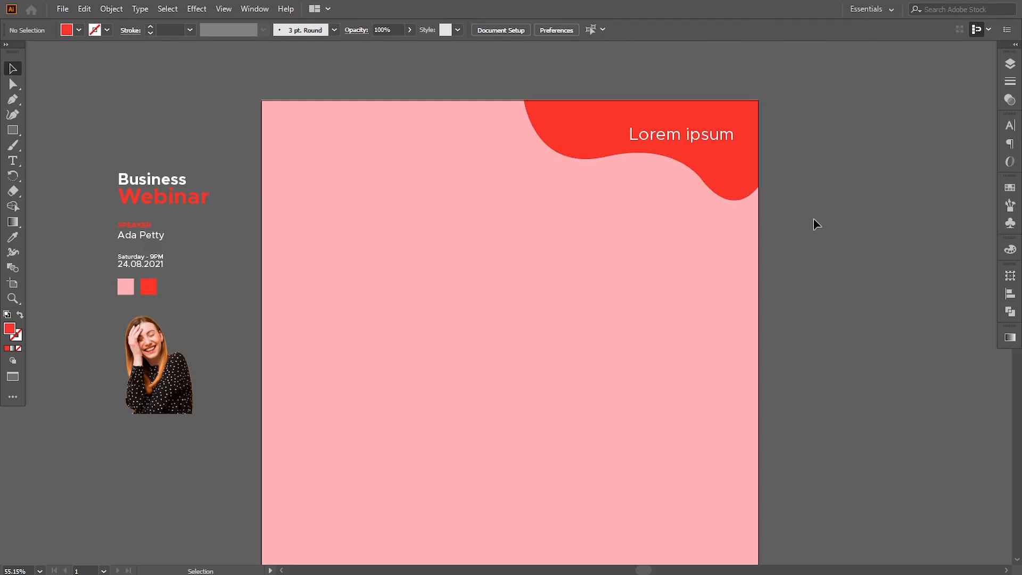
pyautogui.moveTo(457, 304); pyautogui.dragTo(470, 301)
pyautogui.click(729, 178)
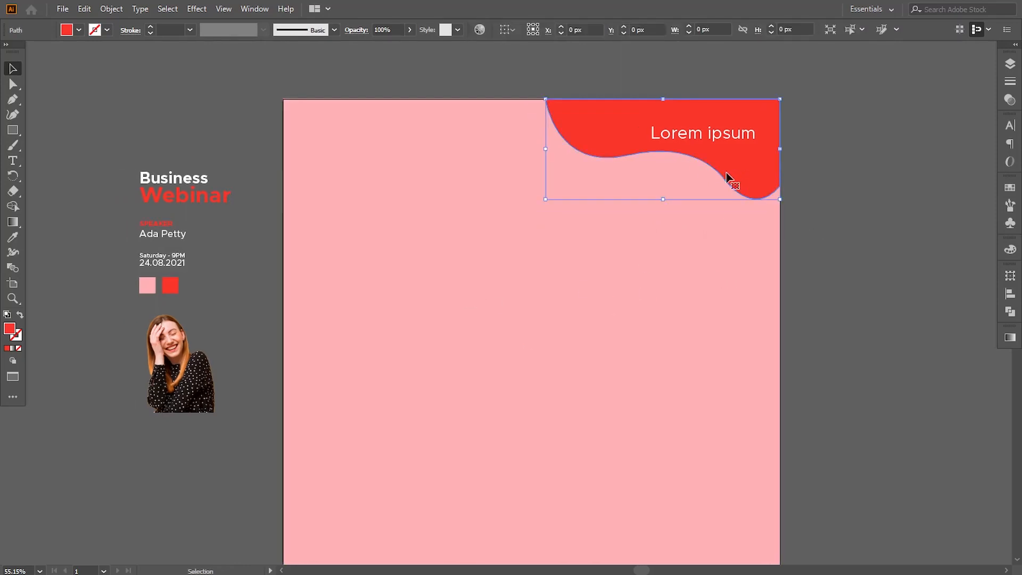
pyautogui.moveTo(664, 200); pyautogui.dragTo(664, 204)
pyautogui.click(856, 270)
pyautogui.moveTo(475, 321); pyautogui.dragTo(493, 316)
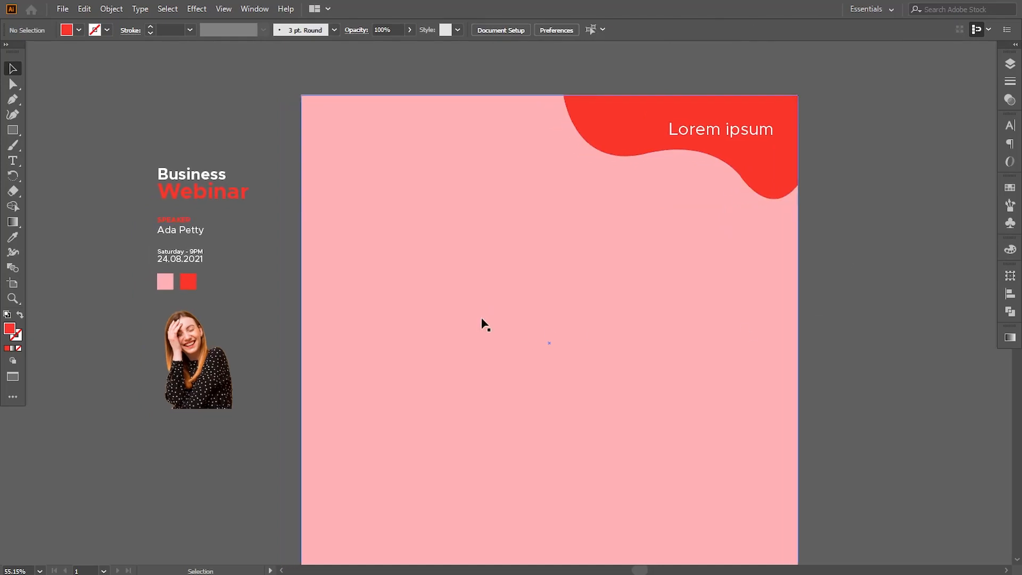
# Draw a large curved hook-shaped blob around the artboard's lower-left corner with the Pen tool, extending off the edges.
pyautogui.scroll(-2, 266, 282)
pyautogui.hscroll(2, 266, 282)
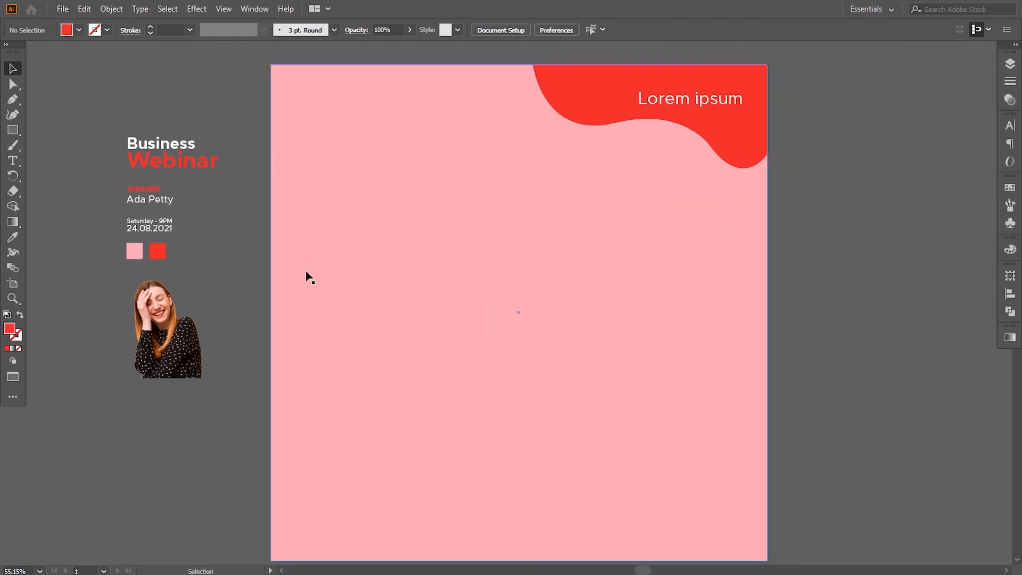
pyautogui.scroll(-4, 339, 270)
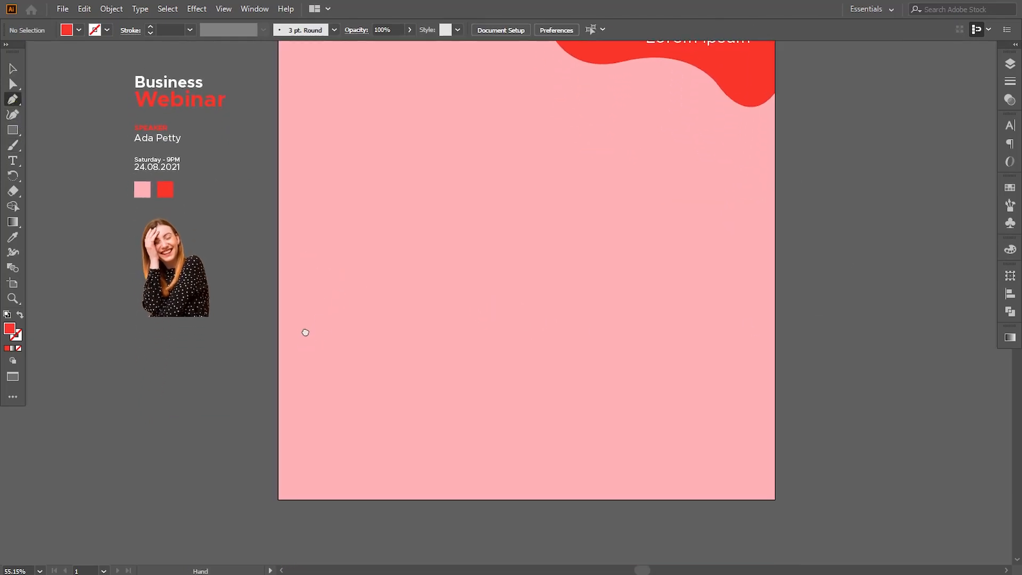
pyautogui.click(262, 309)
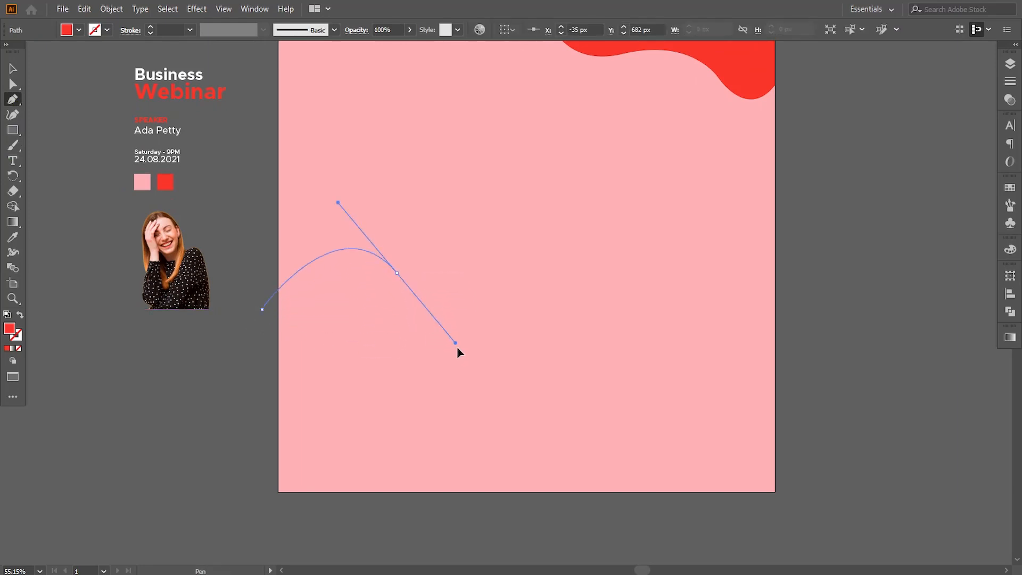
pyautogui.moveTo(461, 354); pyautogui.dragTo(461, 355)
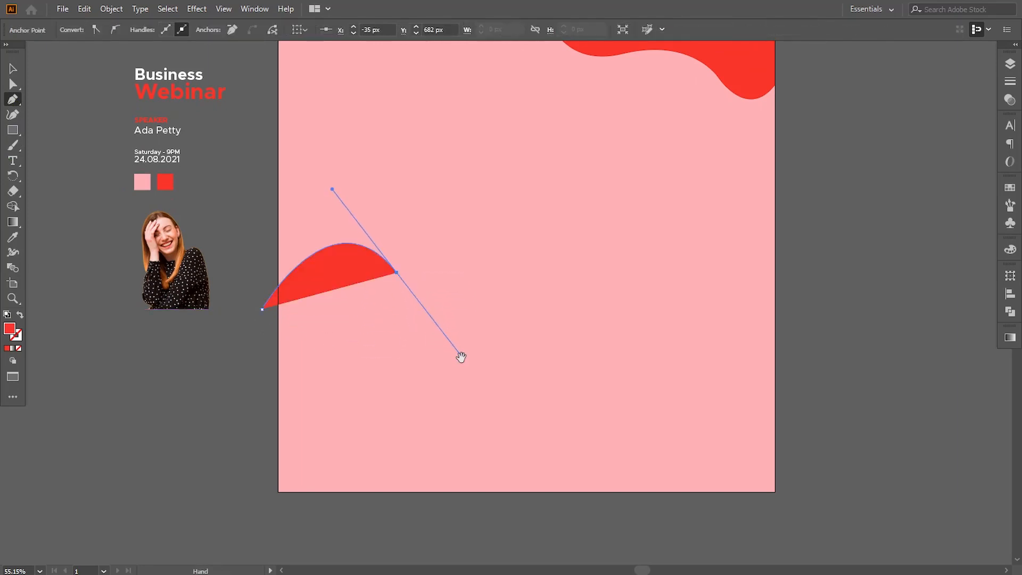
pyautogui.scroll(-2, 461, 354)
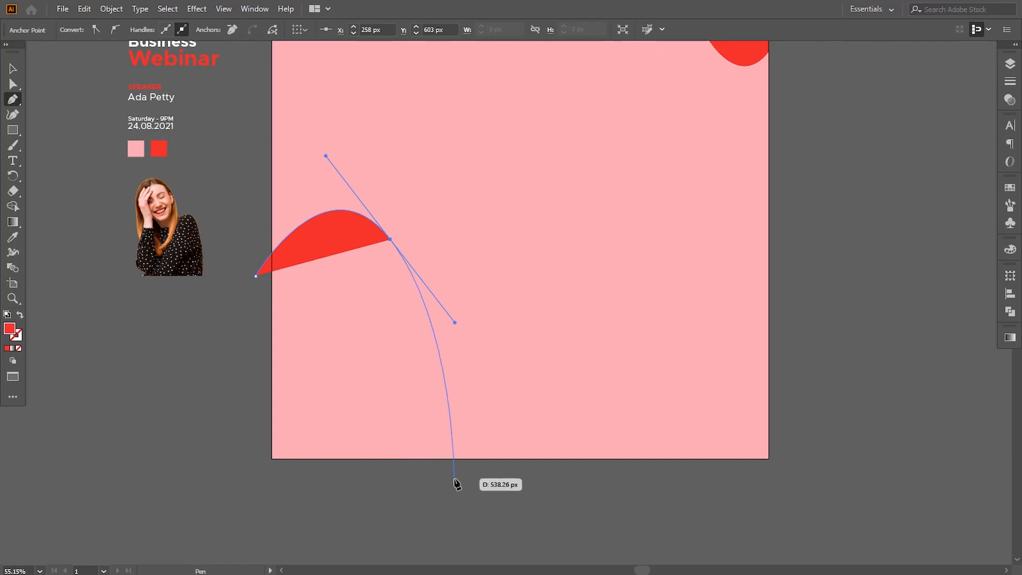
pyautogui.click(406, 486)
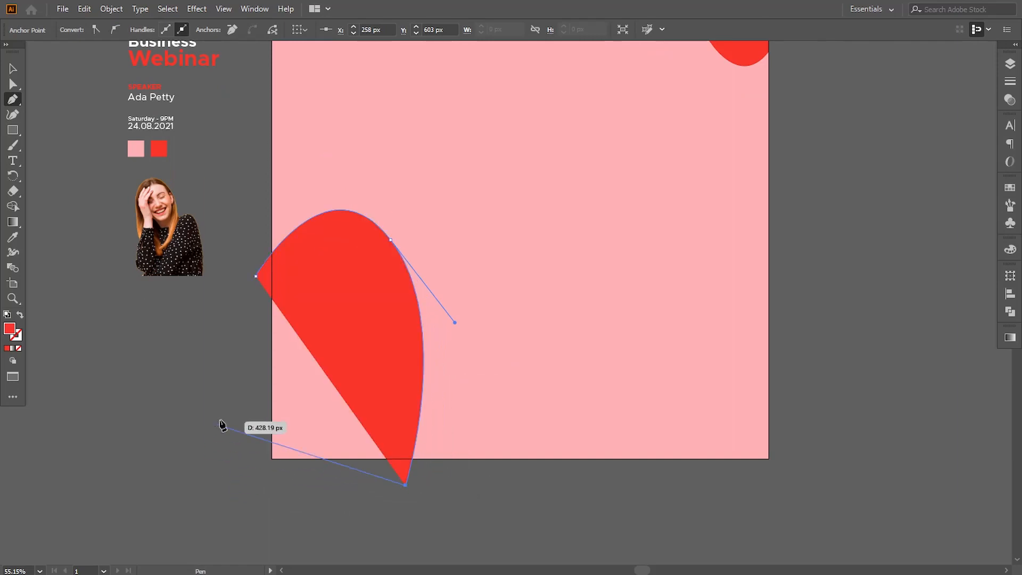
pyautogui.moveTo(366, 306); pyautogui.dragTo(367, 305)
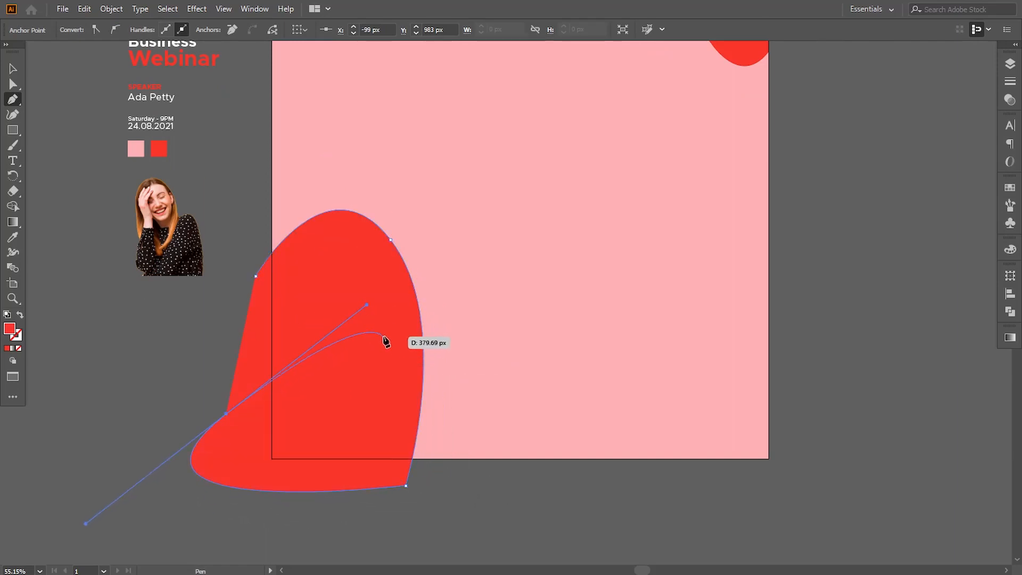
pyautogui.moveTo(238, 406); pyautogui.dragTo(368, 360)
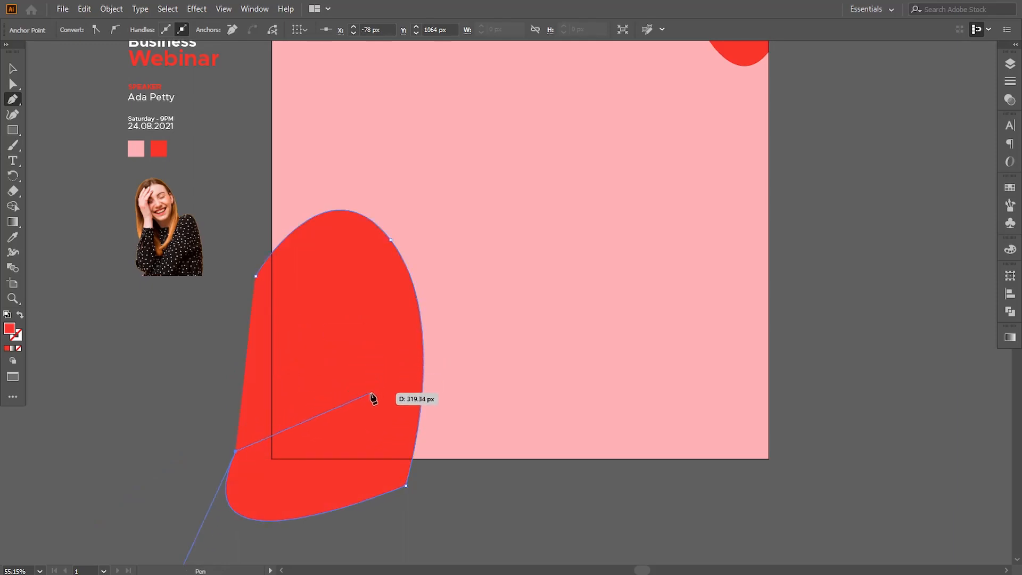
pyautogui.moveTo(372, 397); pyautogui.dragTo(372, 395)
pyautogui.moveTo(372, 388); pyautogui.dragTo(404, 317)
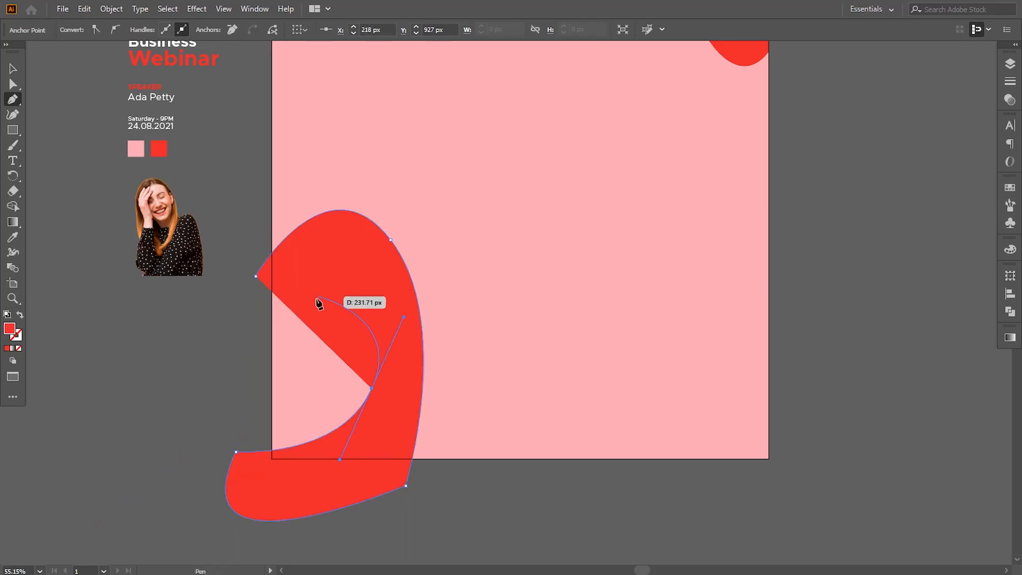
pyautogui.moveTo(259, 304); pyautogui.dragTo(227, 331)
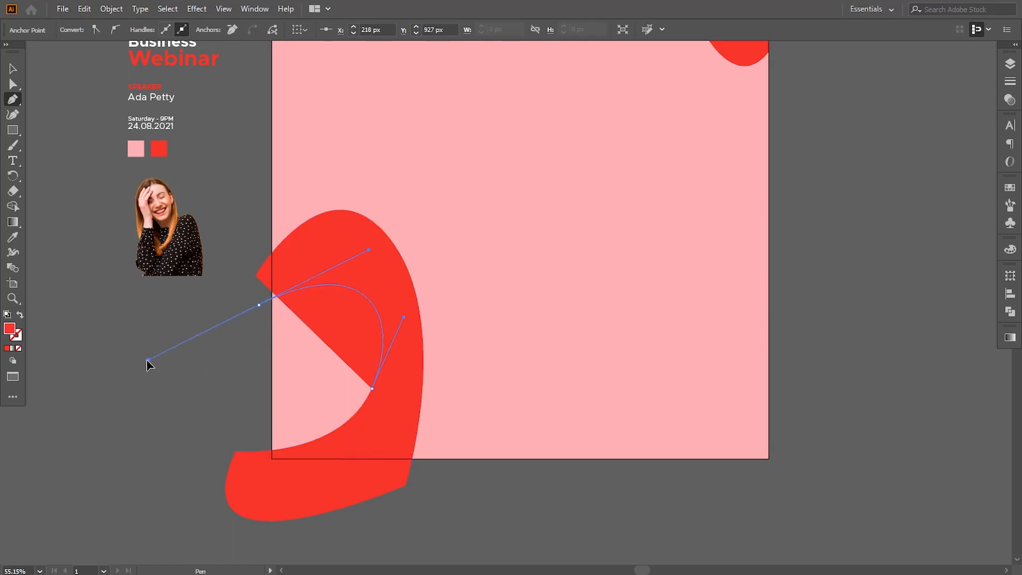
pyautogui.moveTo(147, 361); pyautogui.dragTo(145, 360)
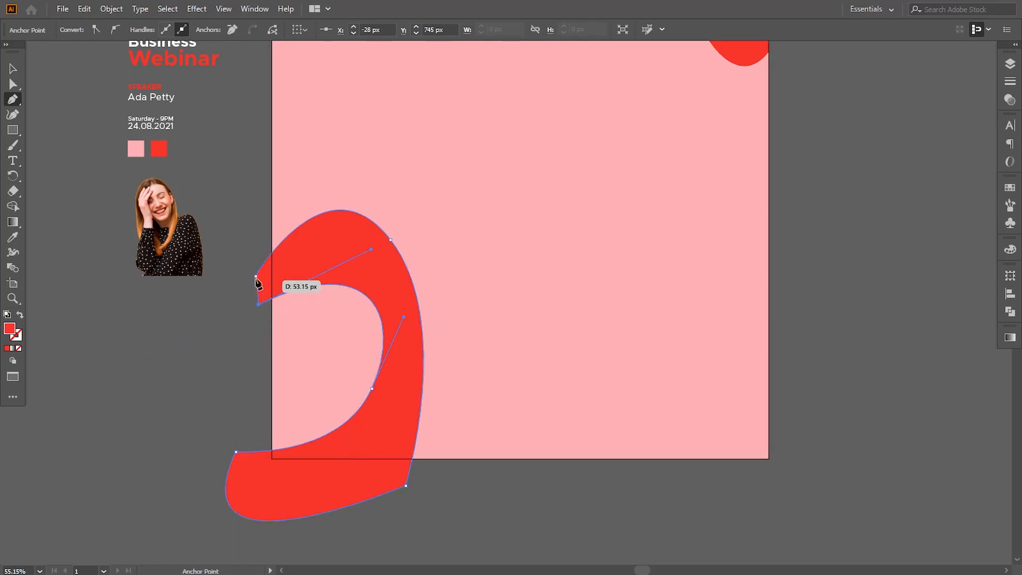
# Turn the hook shape into an unfilled outline with a white 3 pt stroke.
pyautogui.click(21, 316)
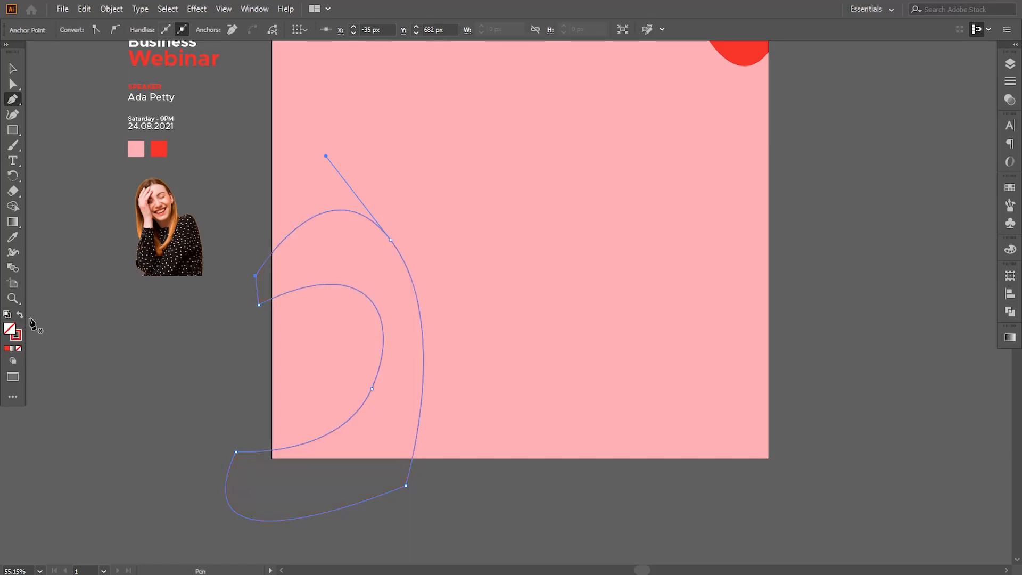
pyautogui.doubleClick(16, 336)
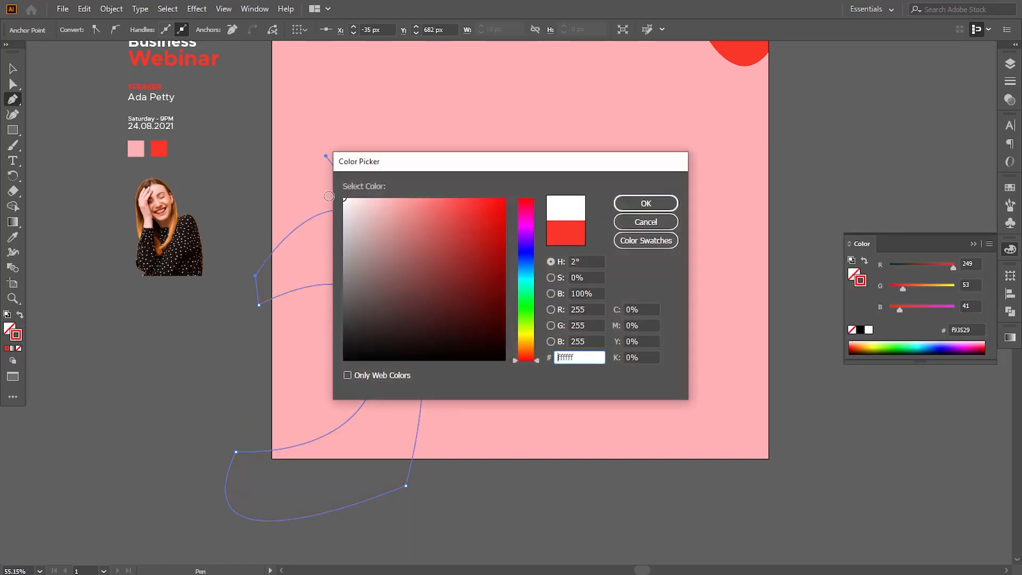
pyautogui.click(644, 204)
pyautogui.click(14, 68)
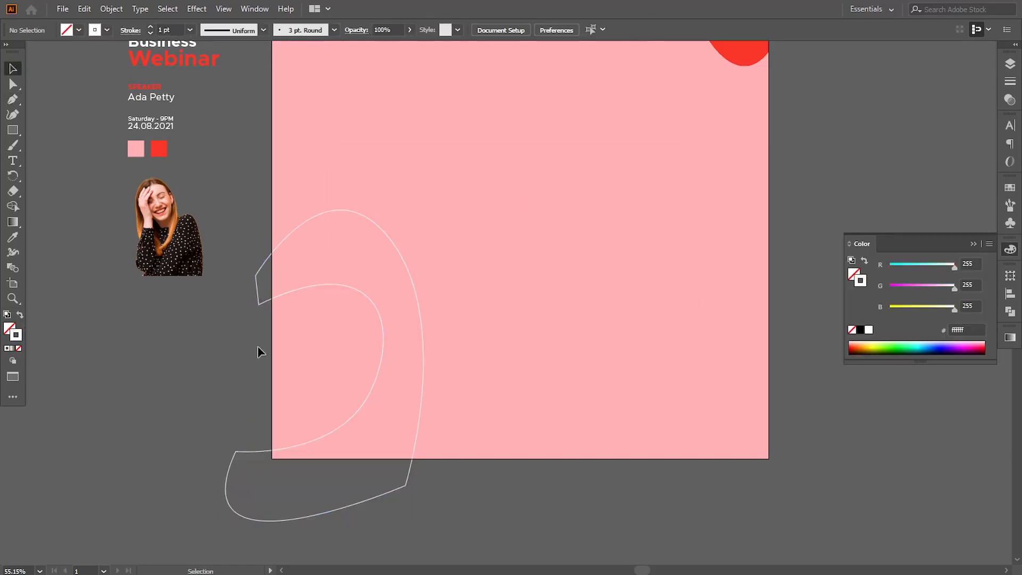
pyautogui.click(259, 303)
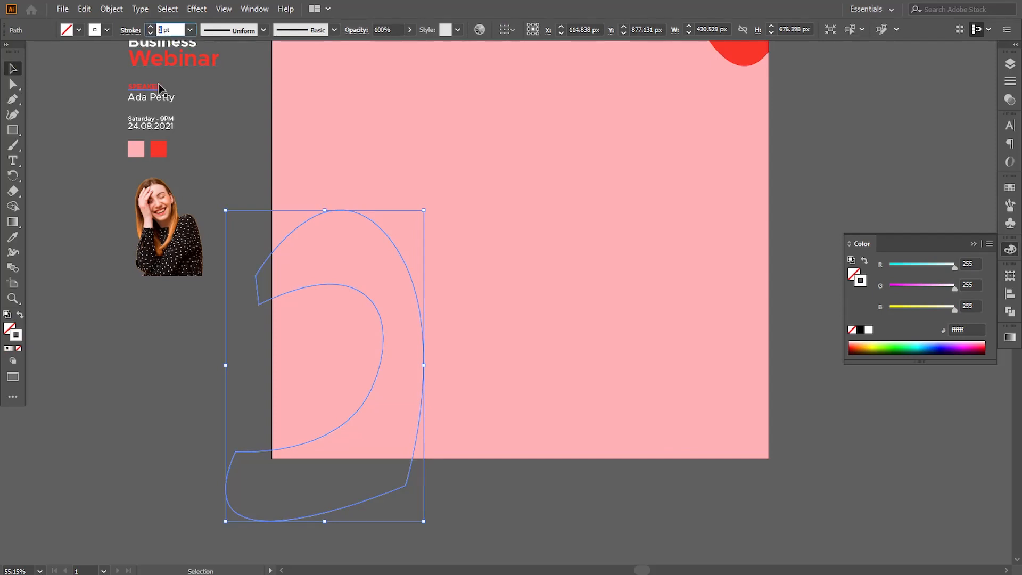
pyautogui.write('3')
pyautogui.press('Return')
pyautogui.click(174, 342)
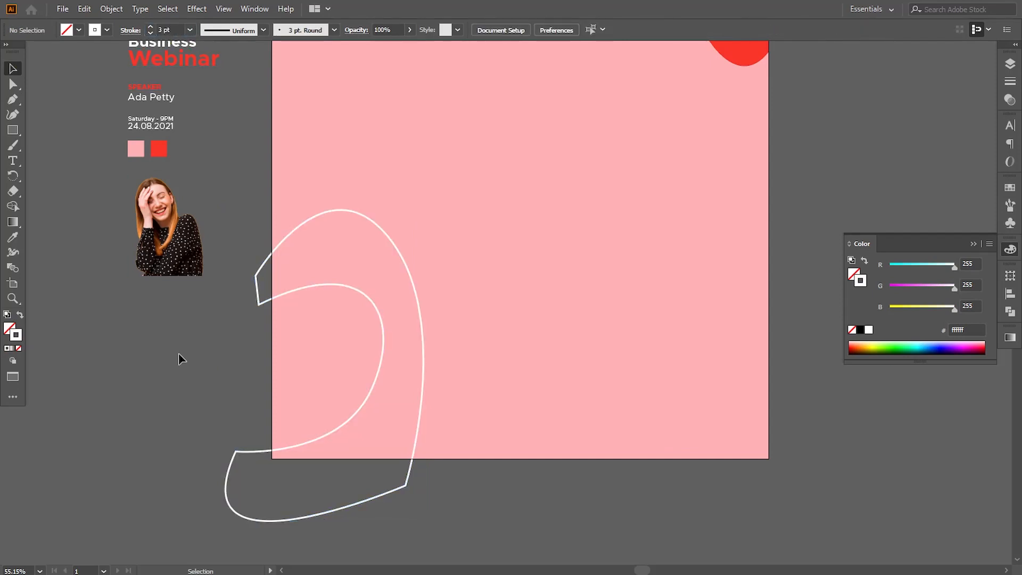
# Reshape the hook outline by moving several of its anchors and adjusting their handles.
pyautogui.click(13, 84)
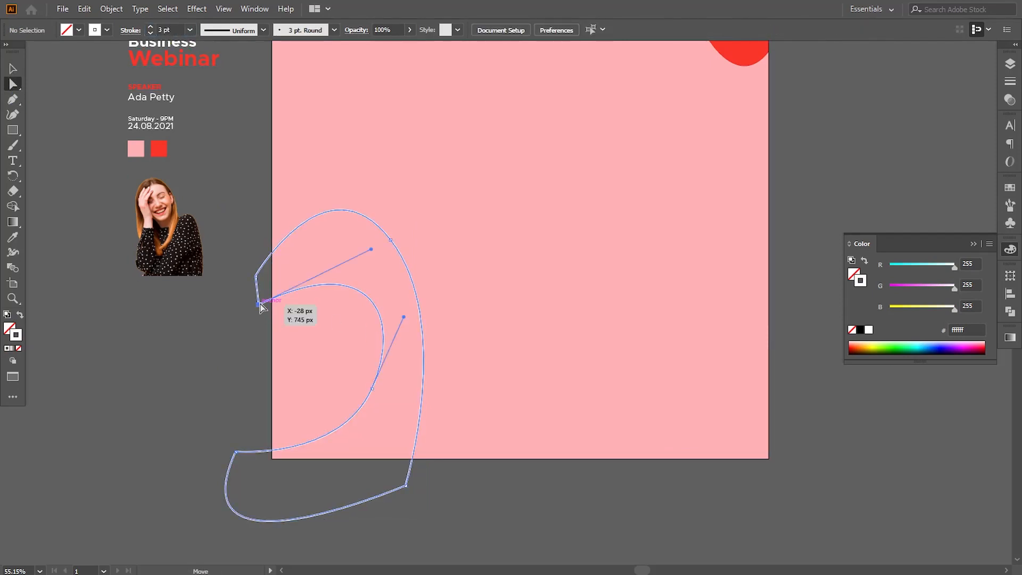
pyautogui.click(390, 239)
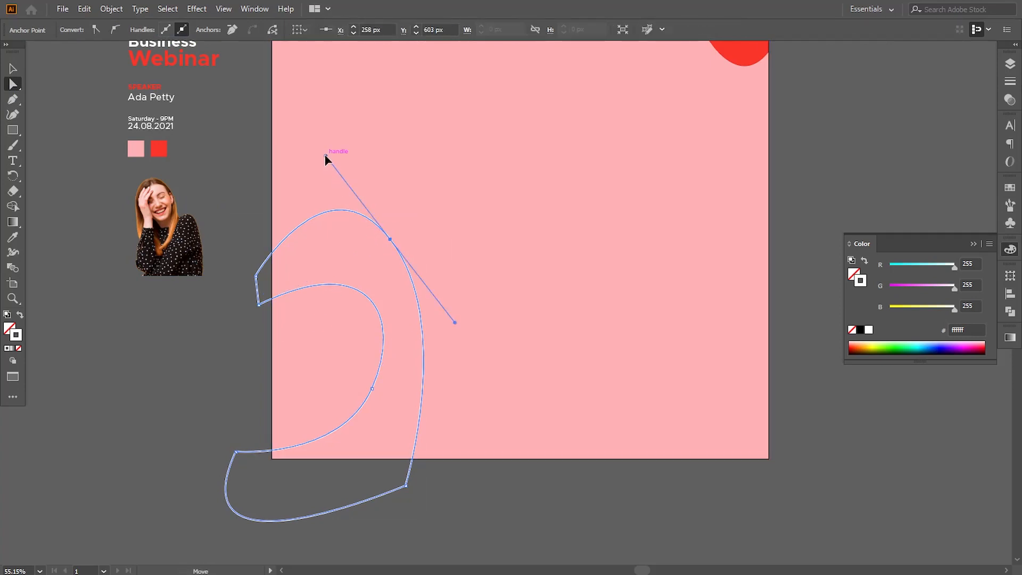
pyautogui.moveTo(325, 154); pyautogui.dragTo(299, 175)
pyautogui.moveTo(447, 459); pyautogui.dragTo(442, 444)
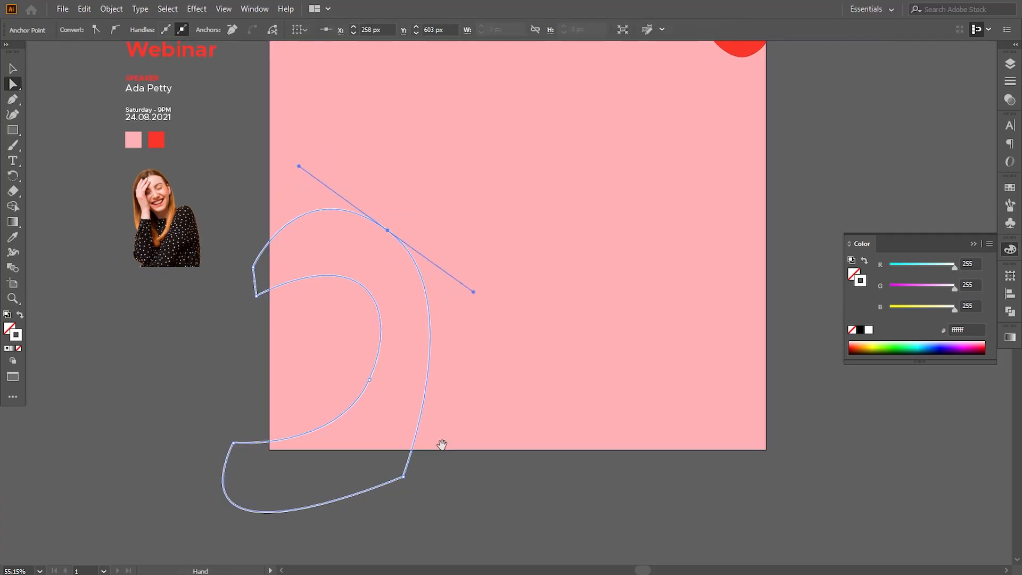
pyautogui.moveTo(404, 477); pyautogui.dragTo(408, 470)
pyautogui.moveTo(233, 443); pyautogui.dragTo(223, 364)
pyautogui.moveTo(371, 380); pyautogui.dragTo(354, 350)
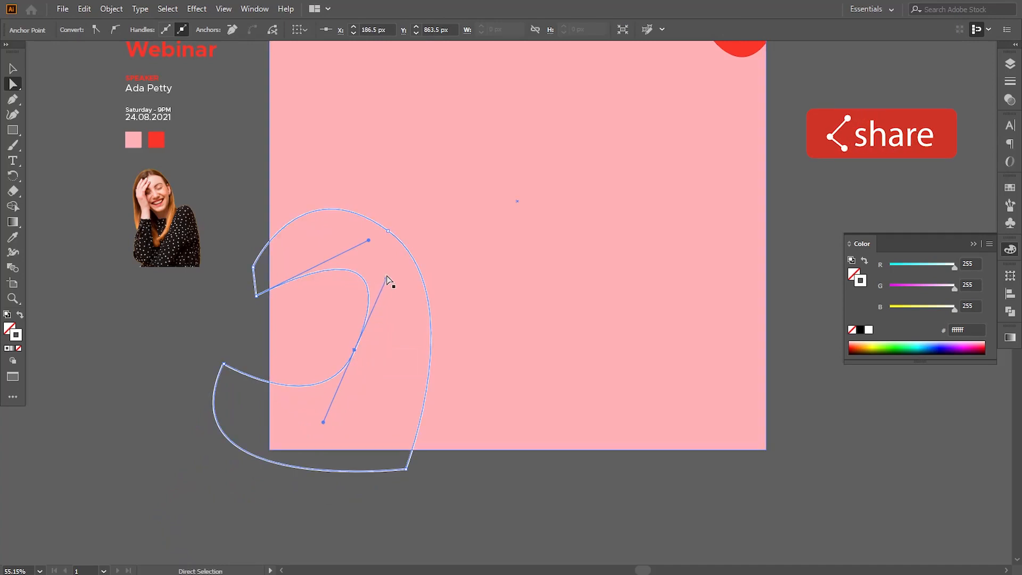
pyautogui.moveTo(386, 278); pyautogui.dragTo(344, 209)
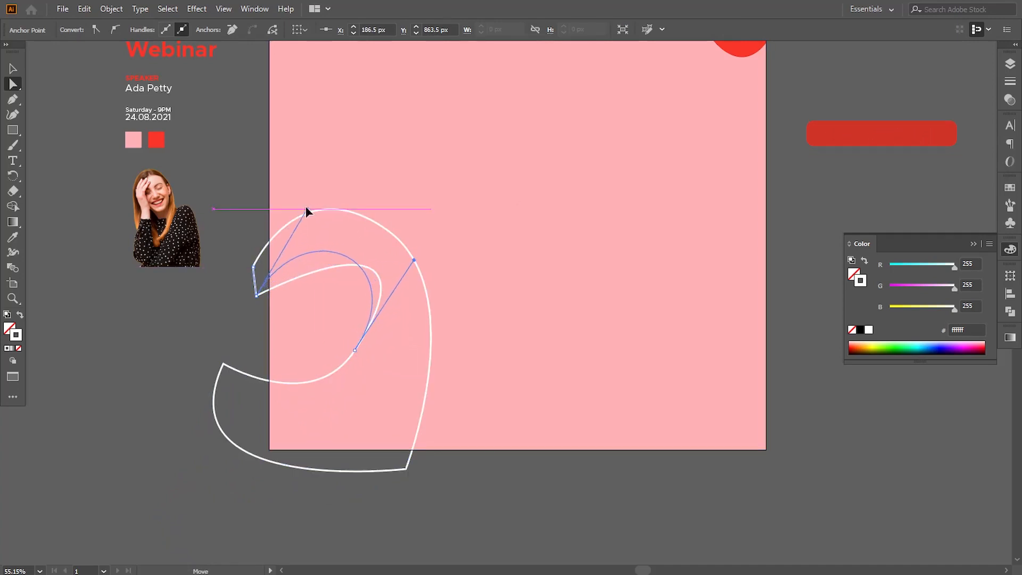
pyautogui.click(504, 494)
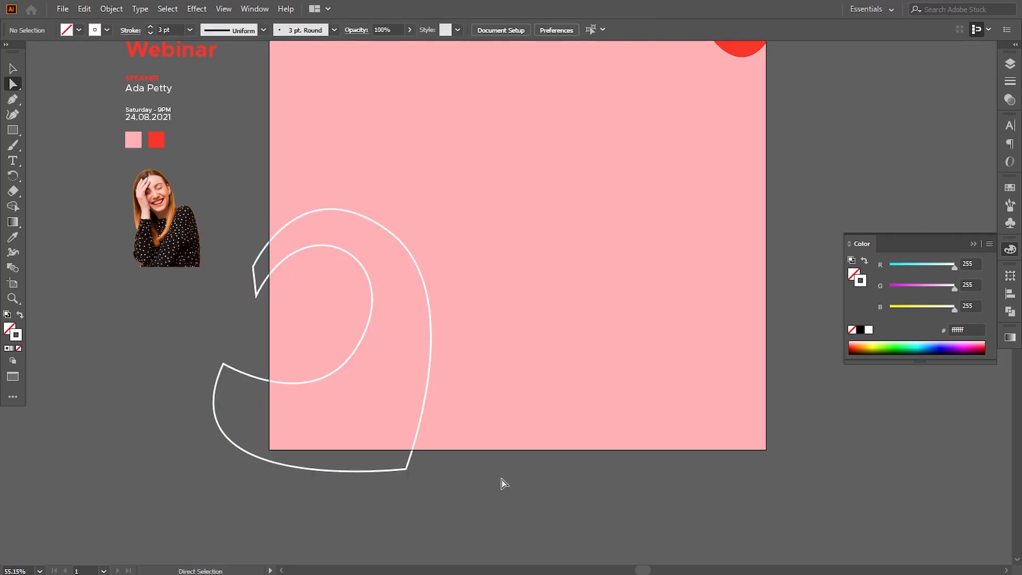
# Adjust the hook outline's lower anchors to refine its bottom curve.
pyautogui.moveTo(496, 404); pyautogui.dragTo(506, 401)
pyautogui.moveTo(542, 344); pyautogui.dragTo(477, 352)
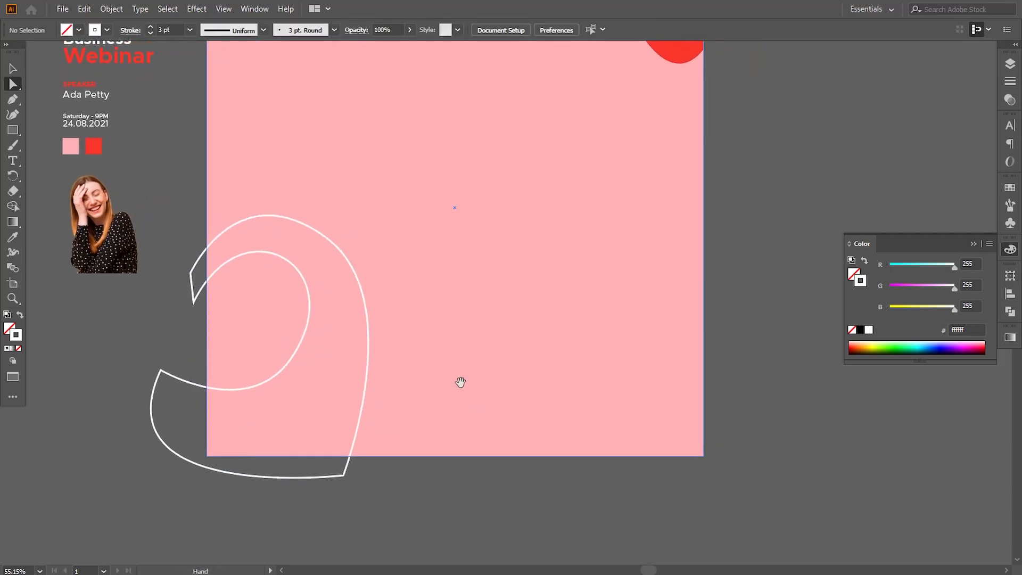
pyautogui.moveTo(345, 475); pyautogui.dragTo(348, 479)
pyautogui.moveTo(161, 370); pyautogui.dragTo(160, 362)
# Move the 'Saturday - 9PM / 24.08.2021' date text onto the artboard's lower-left corner and bring it to the front.
pyautogui.click(106, 366)
pyautogui.moveTo(88, 363); pyautogui.dragTo(153, 384)
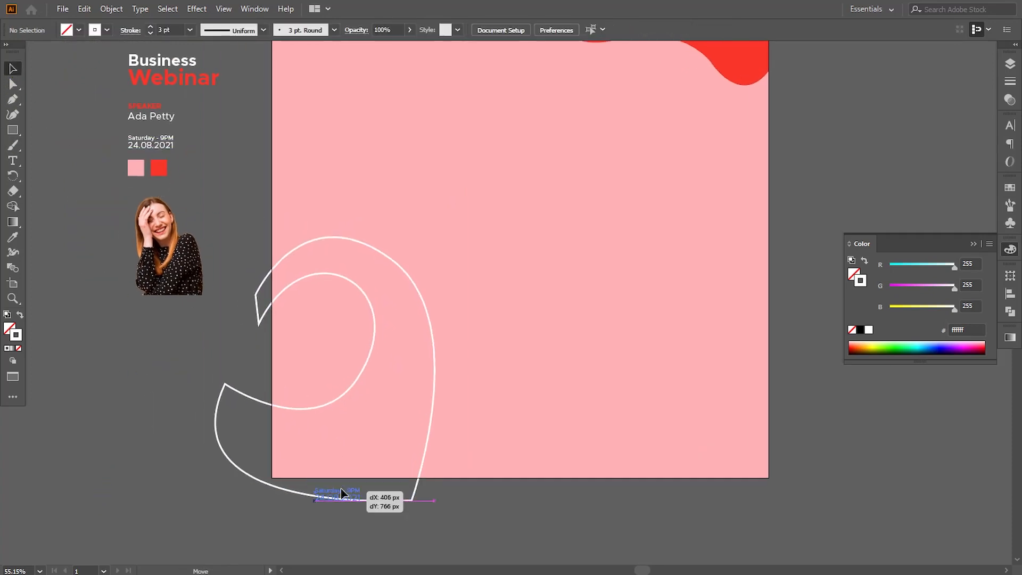
pyautogui.moveTo(341, 494); pyautogui.dragTo(406, 421)
pyautogui.rightClick(348, 446)
pyautogui.moveTo(468, 380)
pyautogui.click(514, 381)
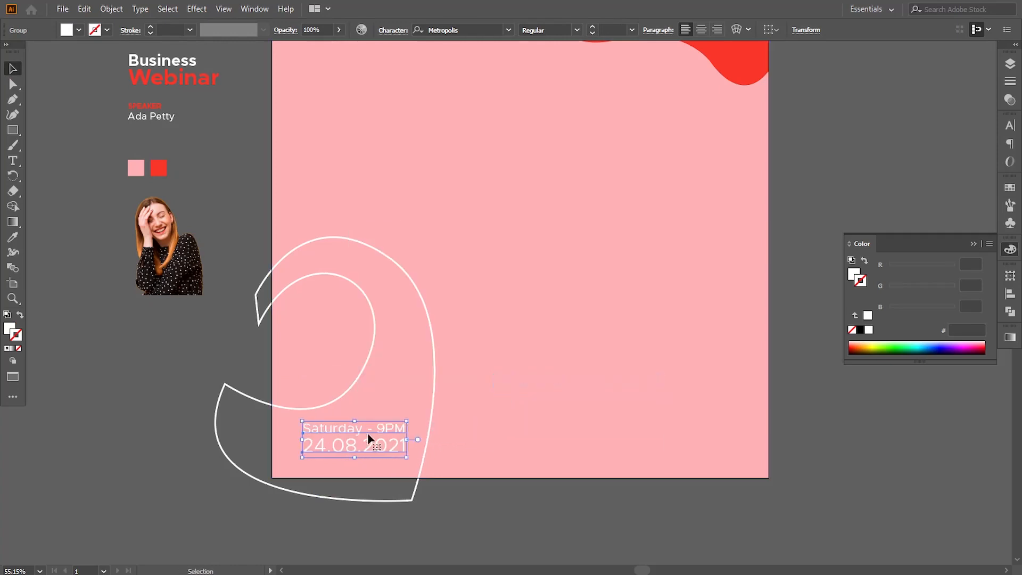
pyautogui.moveTo(344, 434); pyautogui.dragTo(346, 435)
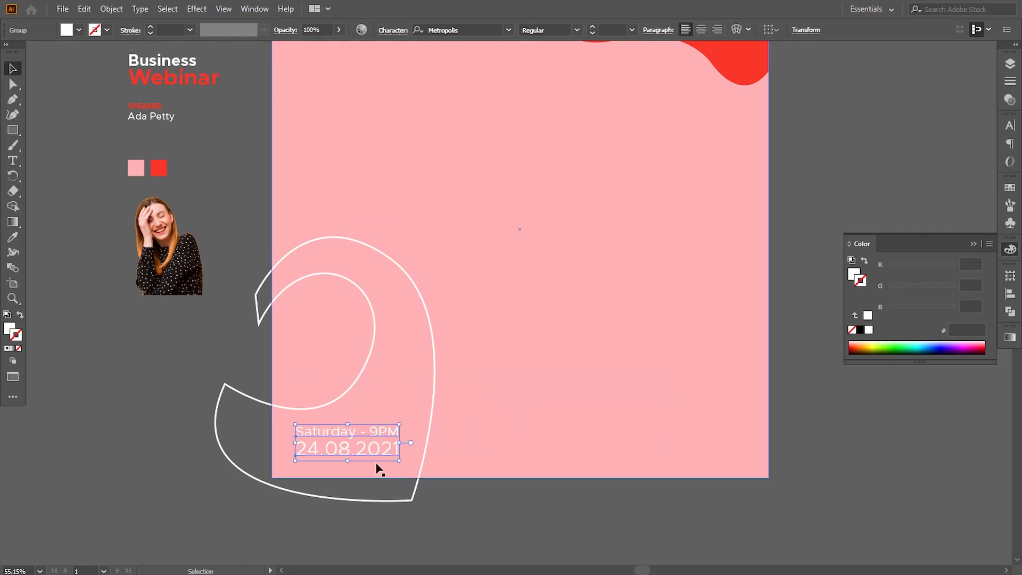
pyautogui.click(461, 535)
pyautogui.click(371, 466)
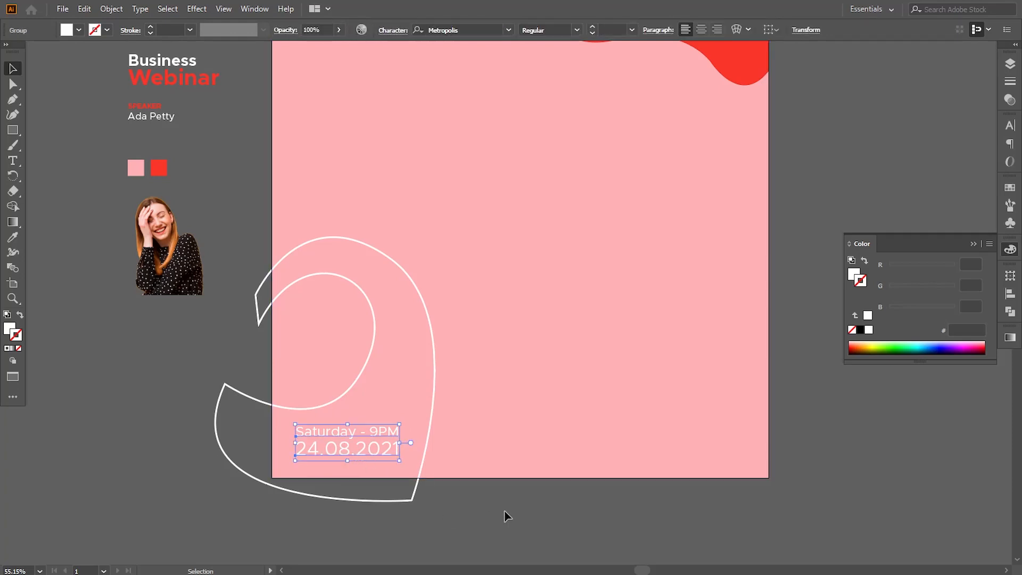
pyautogui.click(505, 516)
# Place the 'Business Webinar' title at the artboard's top-left, bring it to the front and nudge it up slightly.
pyautogui.moveTo(447, 176); pyautogui.dragTo(374, 297)
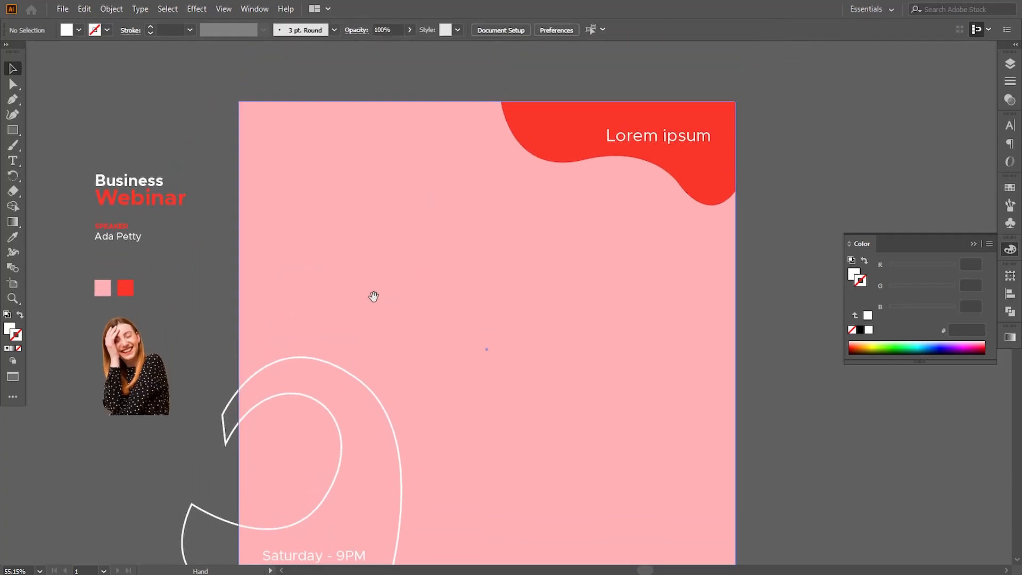
pyautogui.click(162, 209)
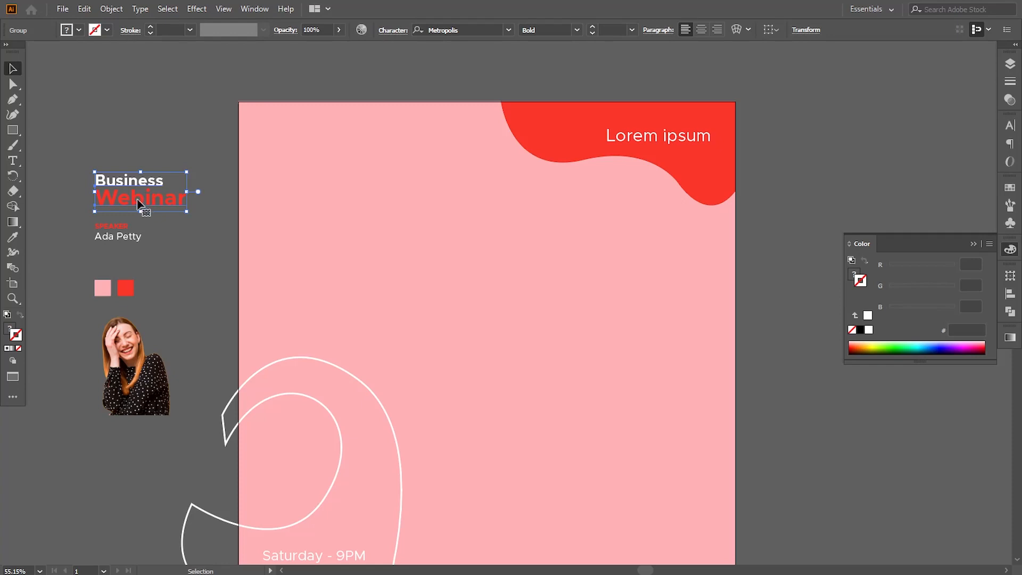
pyautogui.moveTo(138, 202); pyautogui.dragTo(489, 229)
pyautogui.rightClick(338, 171)
pyautogui.moveTo(410, 328)
pyautogui.click(499, 330)
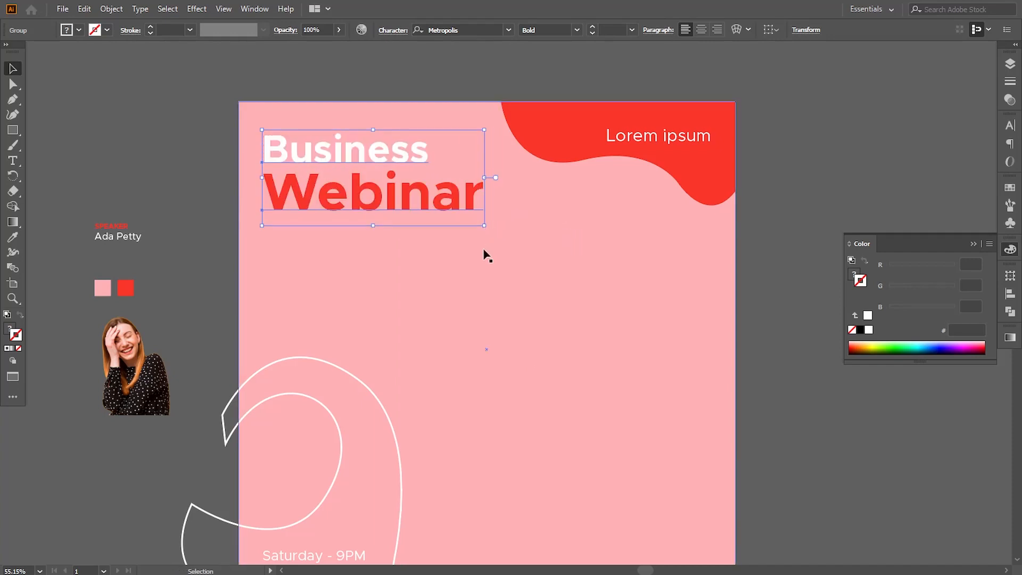
pyautogui.press('Up')
pyautogui.press('Up')
pyautogui.press('Up')
pyautogui.press('Up')
pyautogui.press('Up')
pyautogui.press('Up')
pyautogui.press('Up')
pyautogui.press('Up')
pyautogui.press('Up')
pyautogui.press('Up')
pyautogui.press('Up')
pyautogui.press('Up')
pyautogui.press('Up')
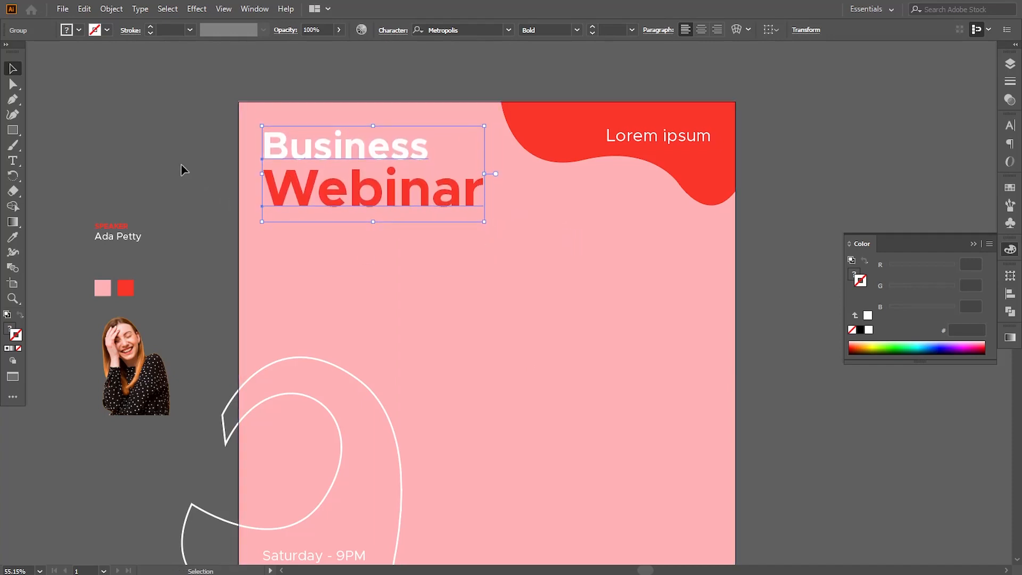
pyautogui.click(185, 170)
# Draw a red circle about 500 px wide in the middle of the artboard with the Ellipse tool.
pyautogui.press('space')
pyautogui.moveTo(296, 353); pyautogui.dragTo(248, 299)
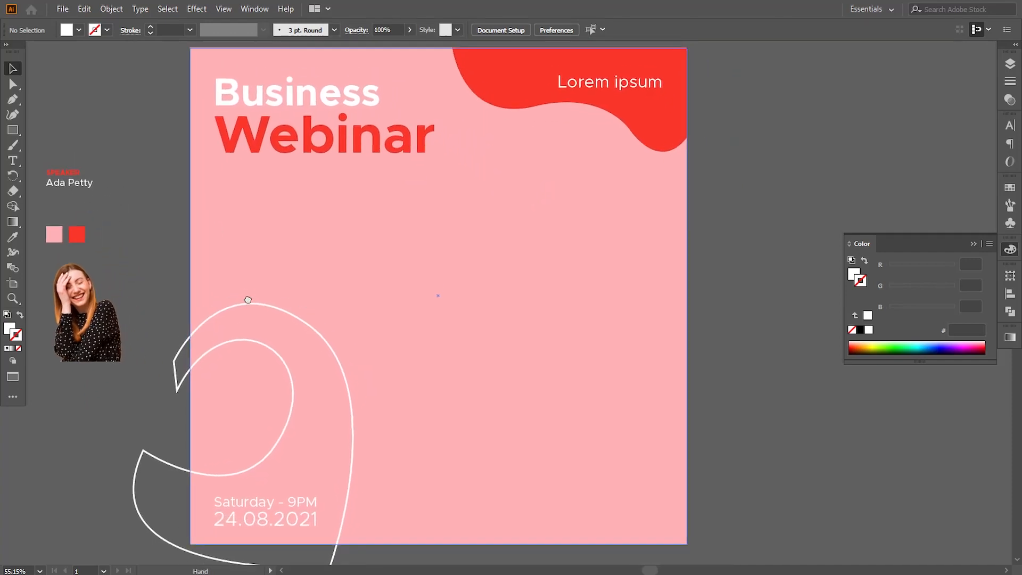
pyautogui.click(14, 138)
pyautogui.click(114, 145)
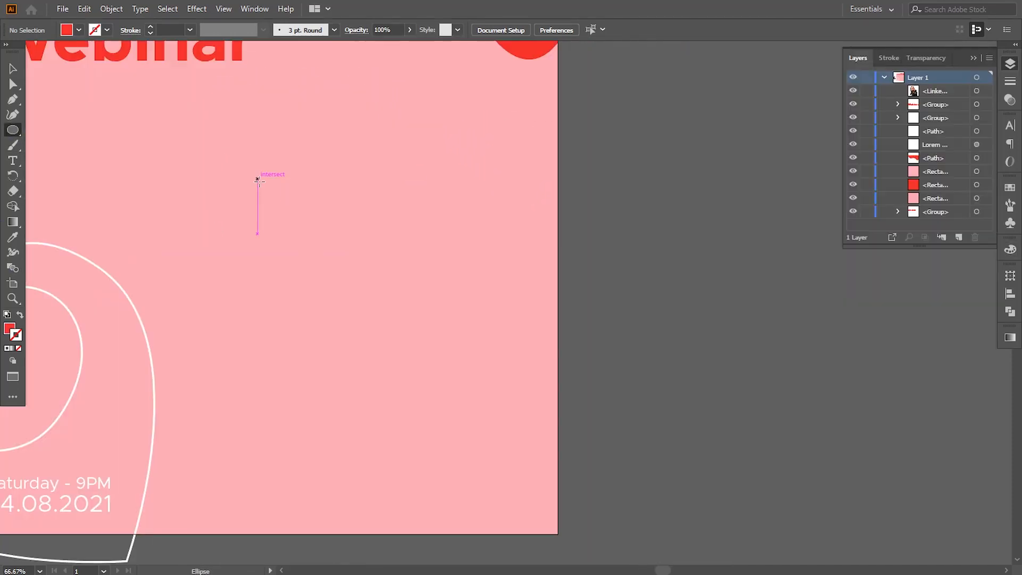
pyautogui.moveTo(257, 179); pyautogui.dragTo(536, 457)
pyautogui.moveTo(279, 268); pyautogui.dragTo(345, 285)
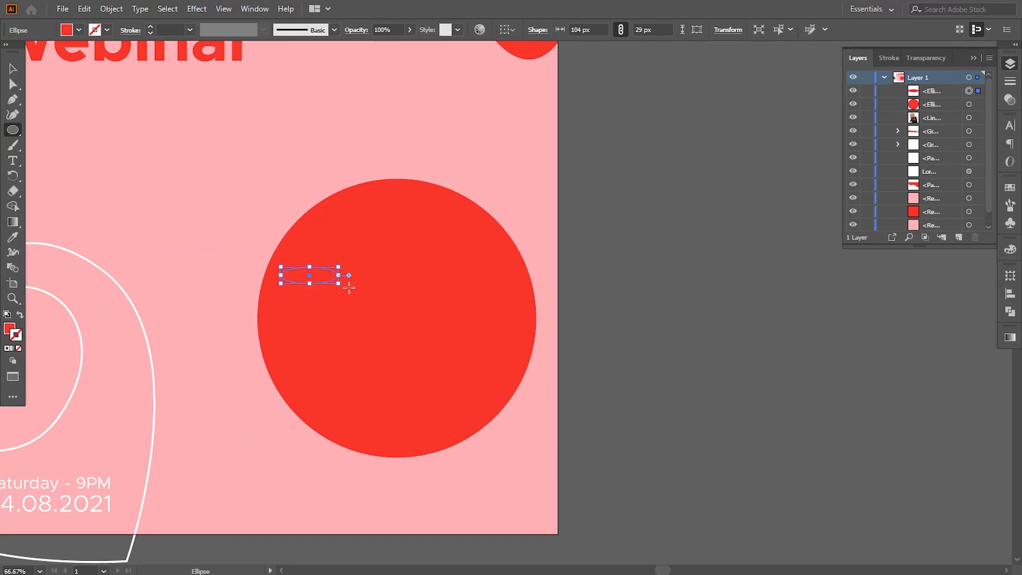
pyautogui.hotkey('ctrl', 'z')
# Move the circle toward the right and scale it to 543 px.
pyautogui.press('v')
pyautogui.moveTo(378, 328); pyautogui.dragTo(348, 350)
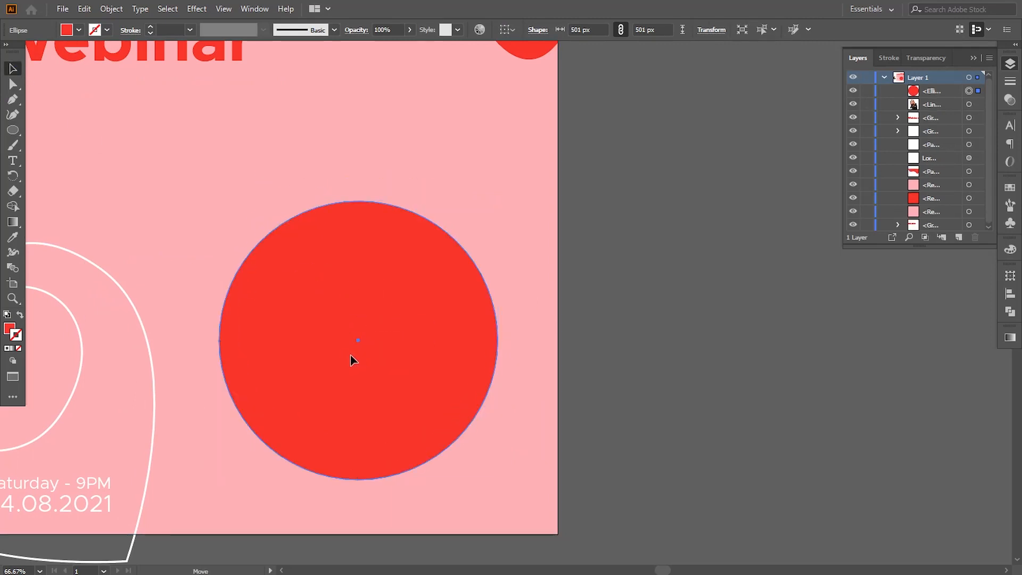
pyautogui.moveTo(503, 200); pyautogui.dragTo(517, 189)
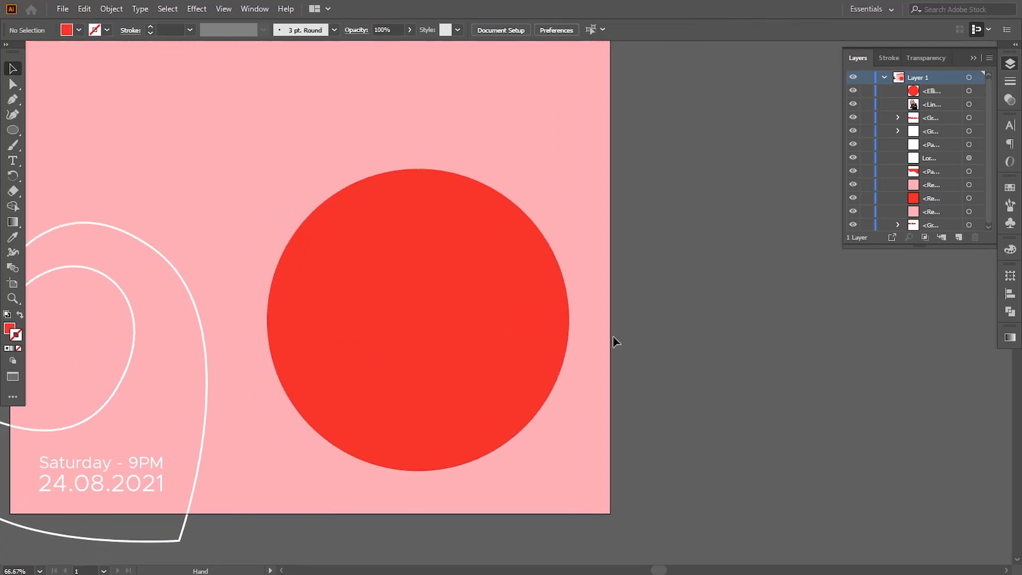
pyautogui.moveTo(485, 338); pyautogui.dragTo(478, 338)
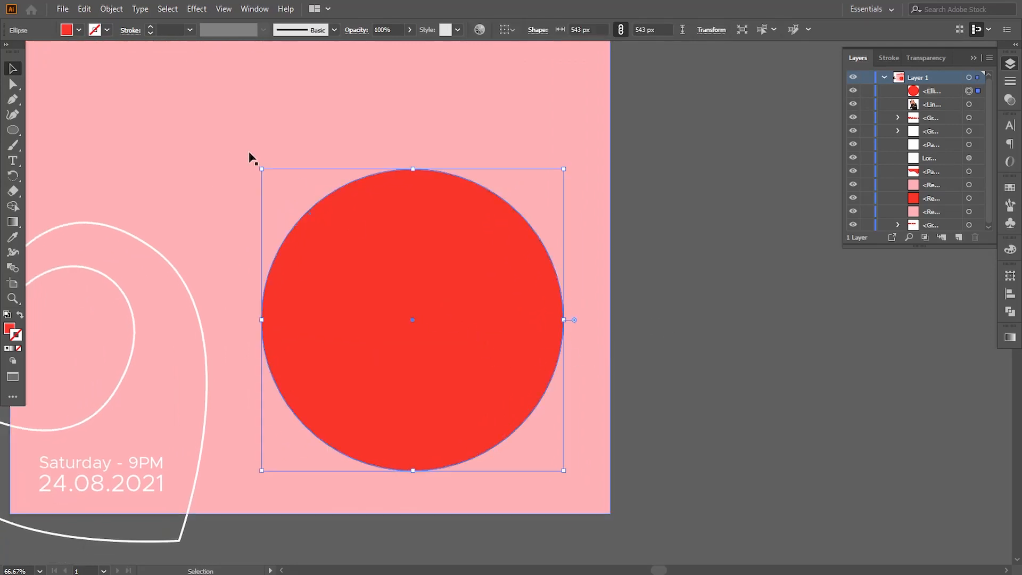
# Copy the circle and paste a duplicate in front of it.
pyautogui.click(84, 8)
pyautogui.click(115, 73)
pyautogui.click(84, 9)
pyautogui.click(118, 98)
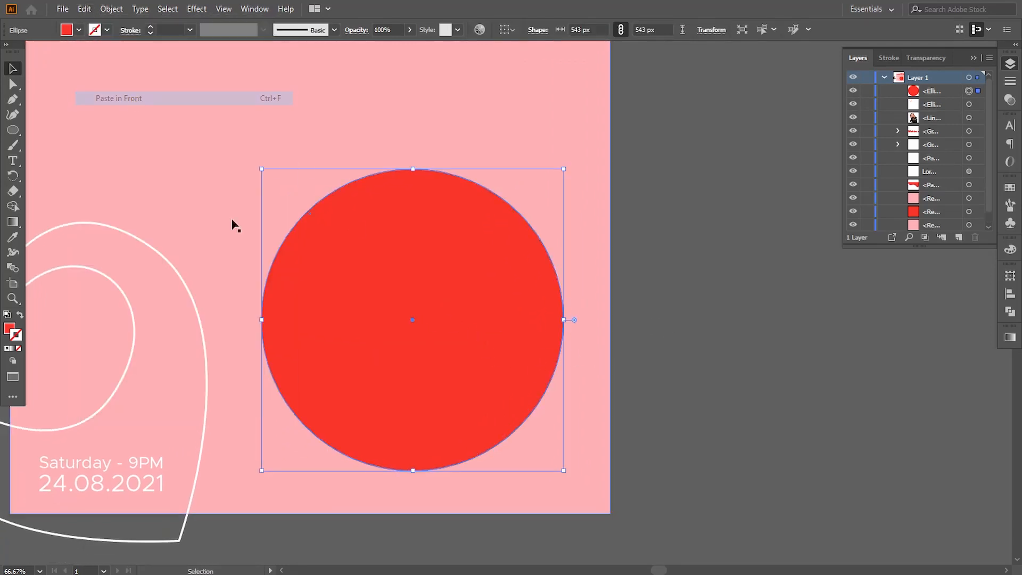
pyautogui.moveTo(446, 343); pyautogui.dragTo(464, 342)
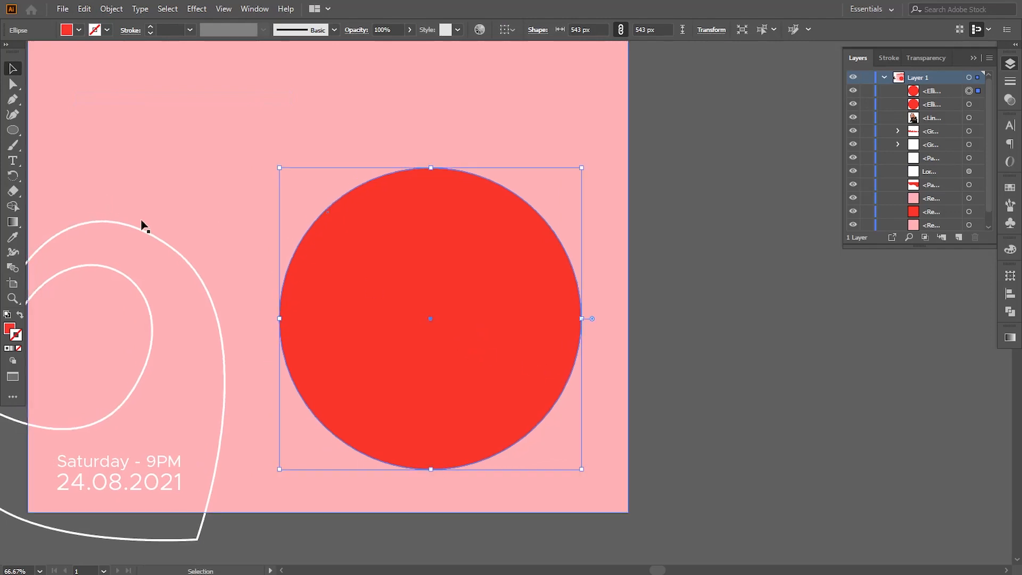
# Pull the copied circle's top anchor upward to stretch it into an egg shape.
pyautogui.click(13, 84)
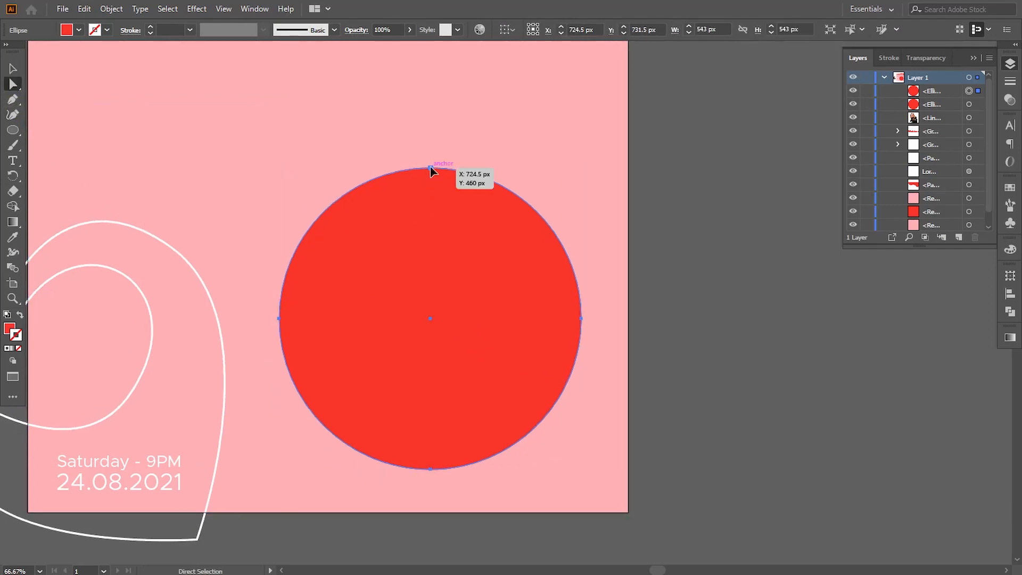
pyautogui.moveTo(430, 169); pyautogui.dragTo(414, 106)
pyautogui.hotkey('ctrl', '-')
pyautogui.hotkey('ctrl', '-')
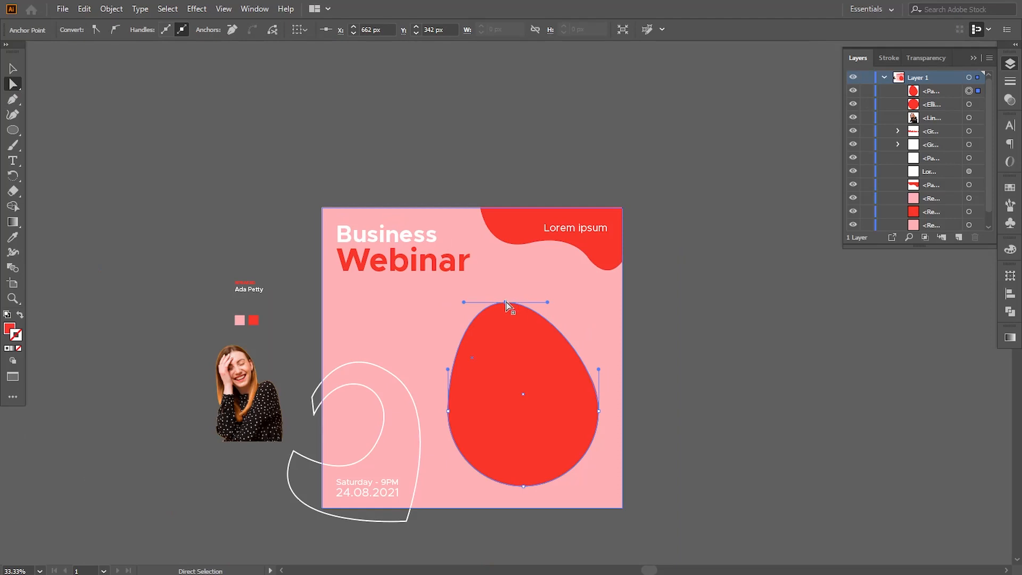
pyautogui.moveTo(506, 302); pyautogui.dragTo(495, 266)
pyautogui.hotkey('ctrl', 'shift', 'a')
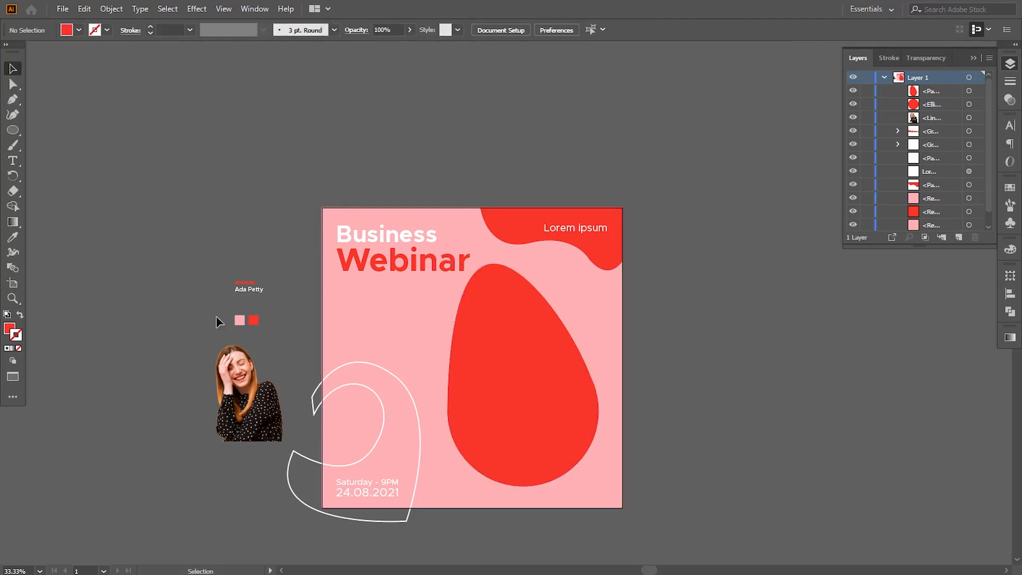
# Move and enlarge the woman's photo over the egg shape, then make a clipping mask from both.
pyautogui.moveTo(246, 392); pyautogui.dragTo(508, 396)
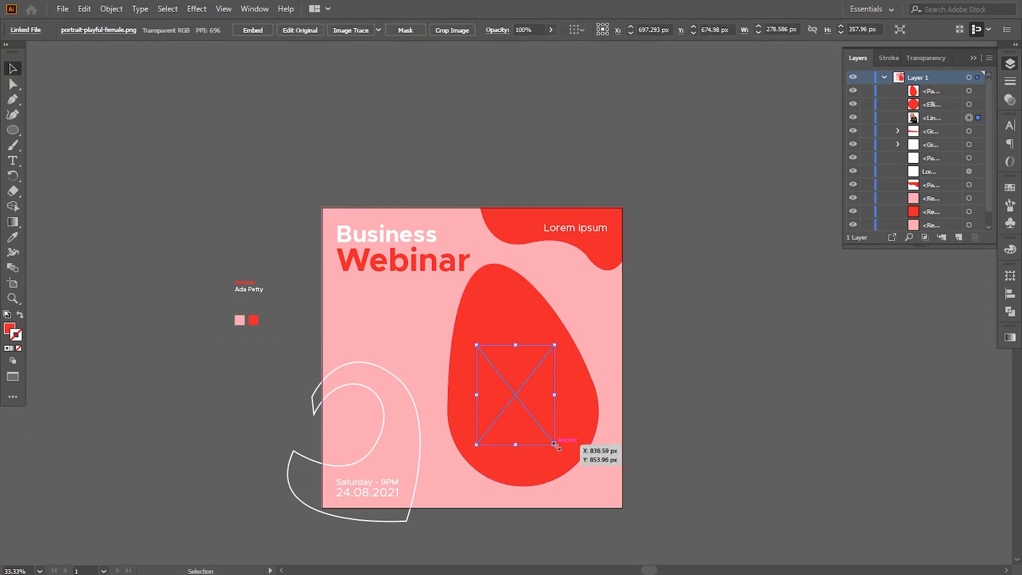
pyautogui.moveTo(557, 446); pyautogui.dragTo(594, 492)
pyautogui.keyDown('shift'); pyautogui.click(495, 319); pyautogui.keyUp('shift')
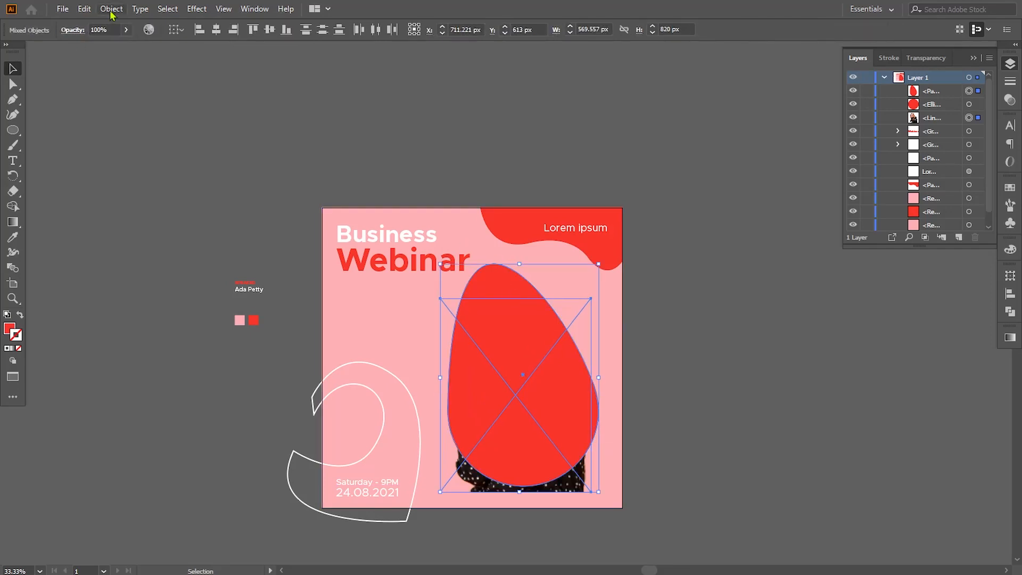
pyautogui.click(111, 9)
pyautogui.moveTo(170, 443)
pyautogui.click(302, 443)
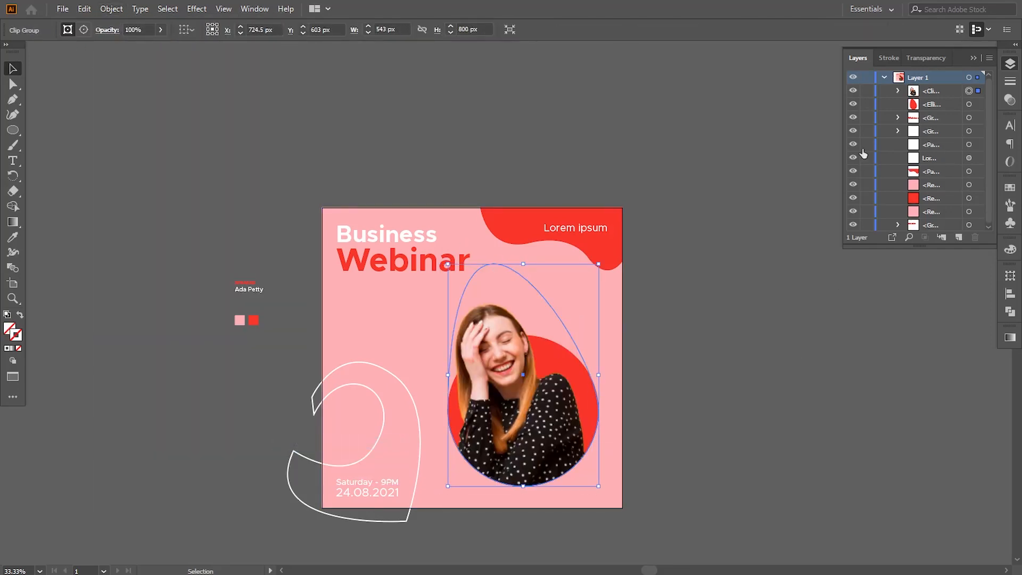
# Select the photo inside the clipping group, move it upward and enlarge it within the egg-shaped mask.
pyautogui.click(897, 91)
pyautogui.moveTo(704, 403); pyautogui.dragTo(661, 349)
pyautogui.hotkey('ctrl', '+')
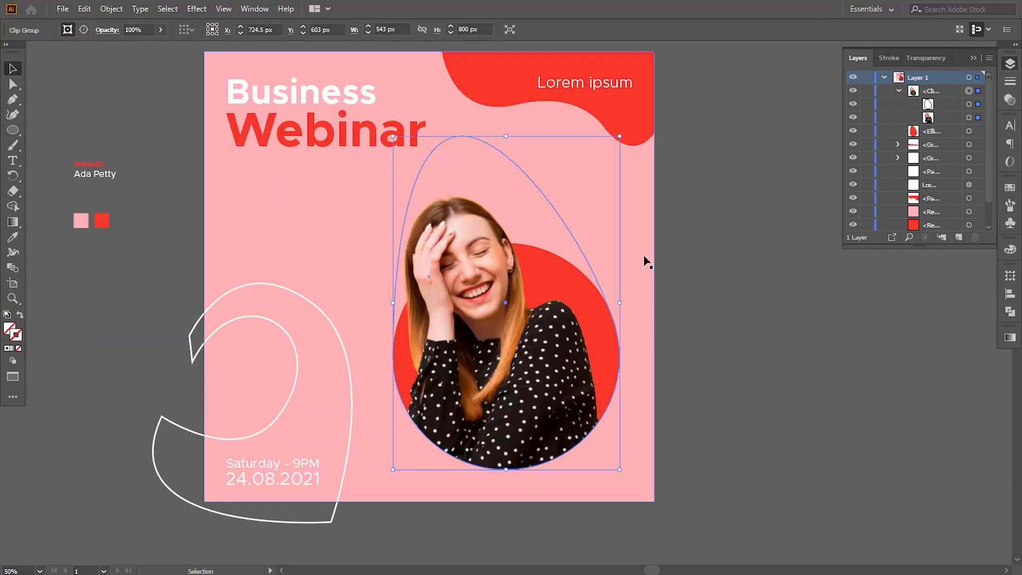
pyautogui.moveTo(645, 262); pyautogui.dragTo(643, 290)
pyautogui.click(969, 118)
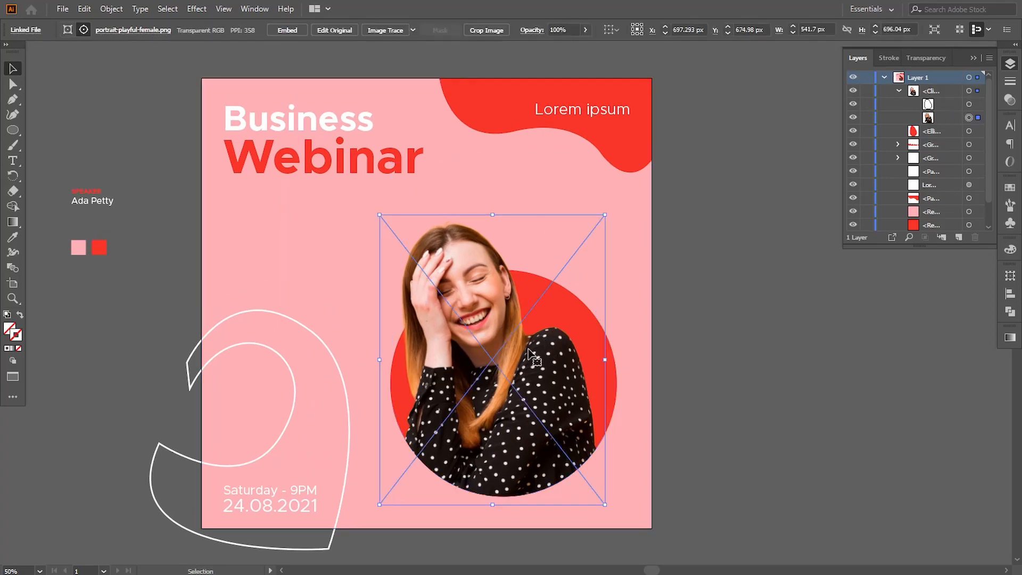
pyautogui.moveTo(493, 354); pyautogui.dragTo(493, 325)
pyautogui.moveTo(605, 474); pyautogui.dragTo(626, 500)
pyautogui.scroll(1, 647, 373)
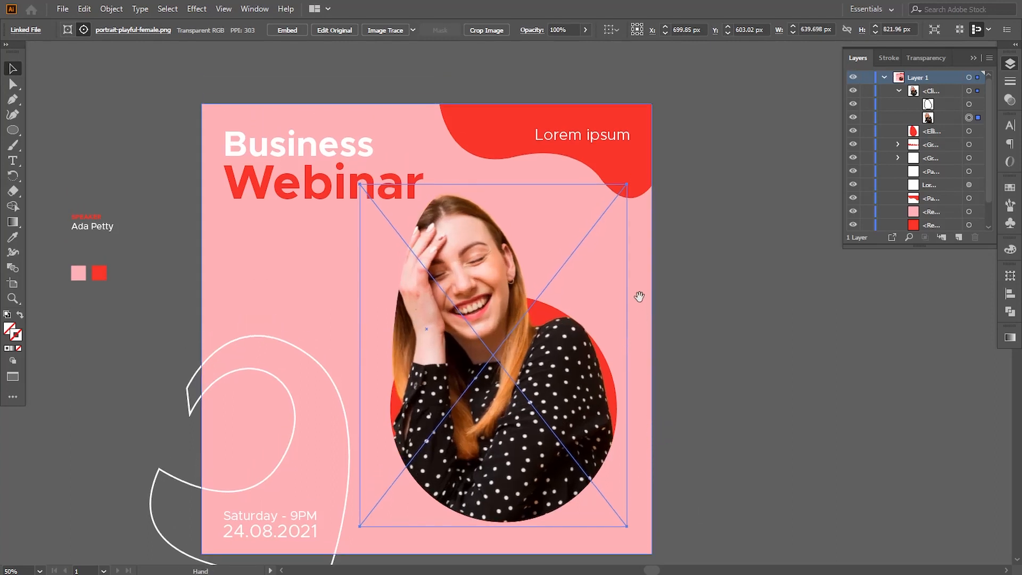
# Resize the photo slightly smaller and nudge it right and down inside the mask.
pyautogui.moveTo(627, 184); pyautogui.dragTo(618, 192)
pyautogui.press('Right')
pyautogui.press('Right')
pyautogui.press('Right')
pyautogui.press('Right')
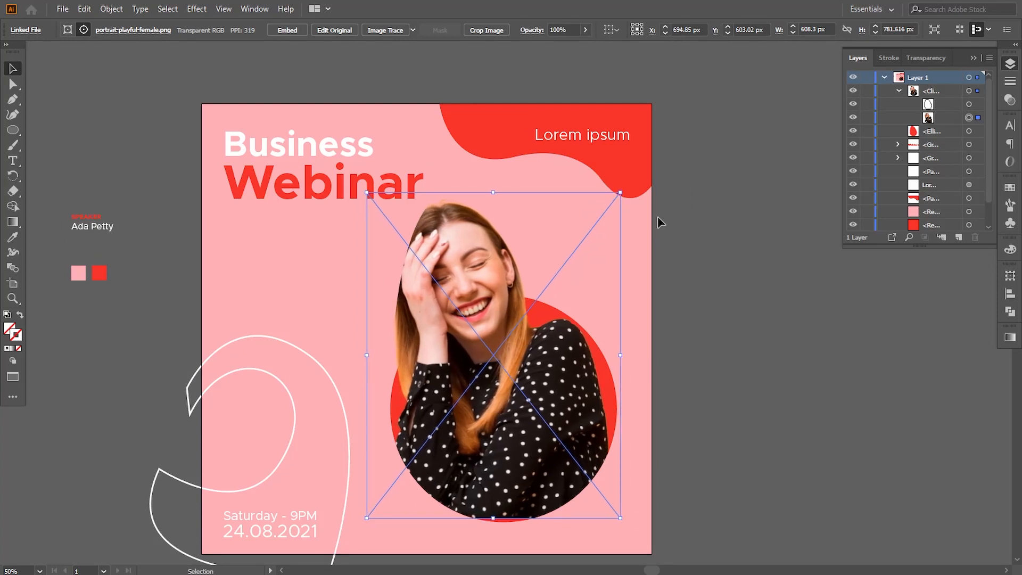
pyautogui.press('Down')
pyautogui.hotkey('shift', 'Down')
pyautogui.hotkey('shift', 'Down')
pyautogui.hotkey('shift', 'Down')
pyautogui.hotkey('shift', 'Down')
pyautogui.hotkey('shift', 'Down')
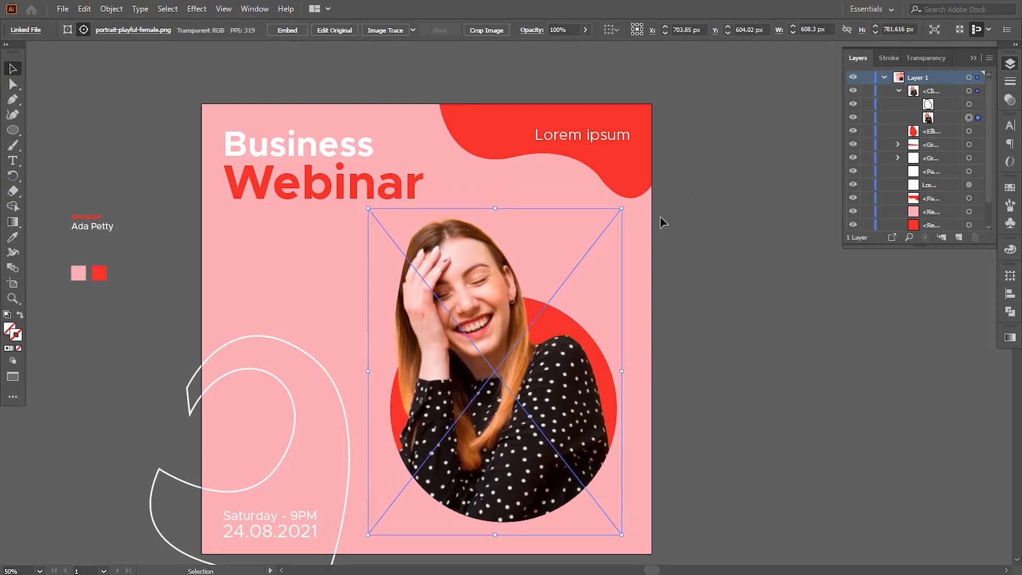
pyautogui.press('Right')
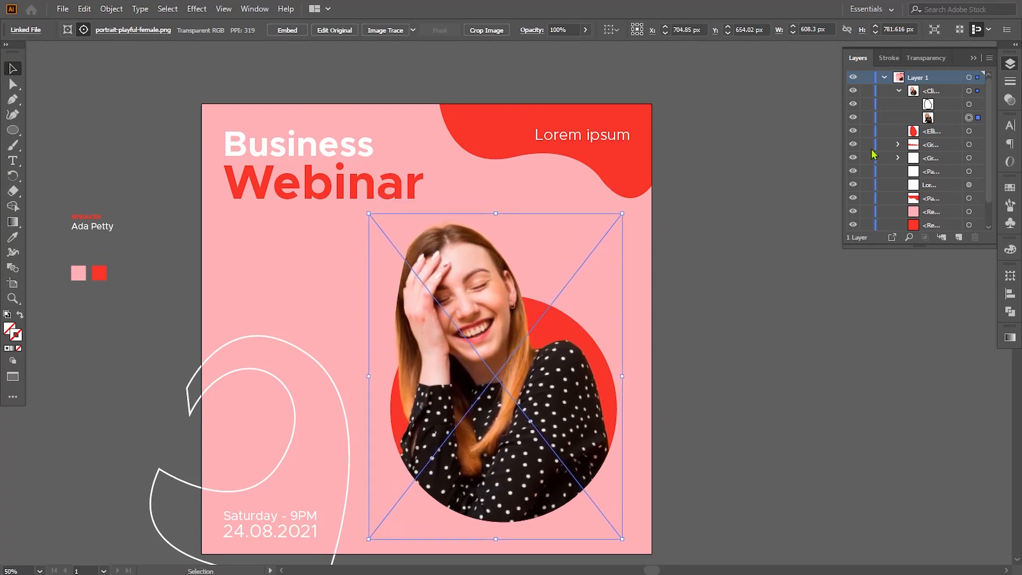
# Reshape the egg mask's top by adjusting the direction handle of its top anchor point.
pyautogui.click(968, 105)
pyautogui.press('a')
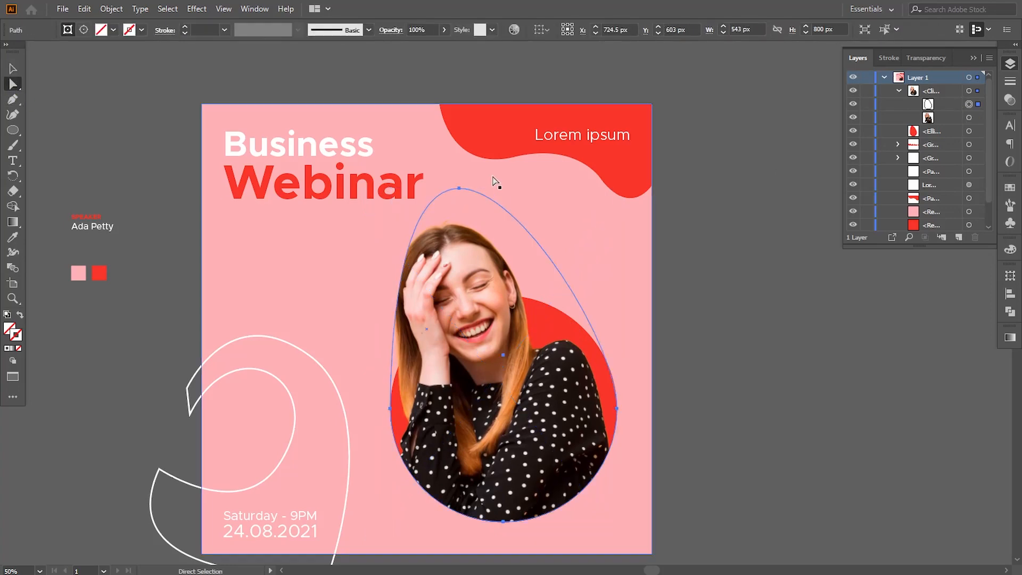
pyautogui.click(459, 188)
pyautogui.moveTo(397, 188); pyautogui.dragTo(355, 193)
pyautogui.click(708, 382)
pyautogui.moveTo(707, 424); pyautogui.dragTo(691, 350)
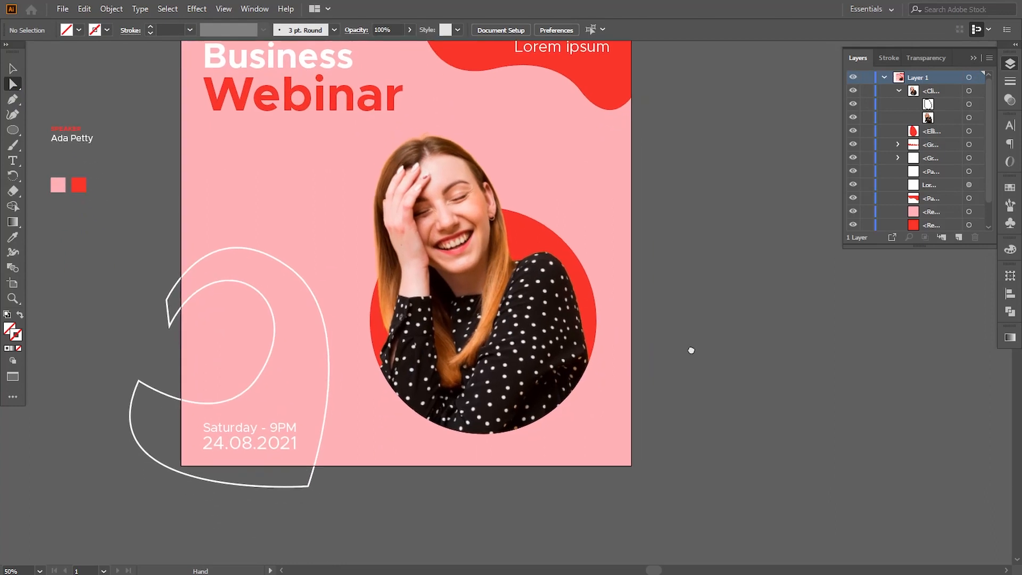
# Nudge the photo upward and slightly left inside the mask.
pyautogui.click(969, 117)
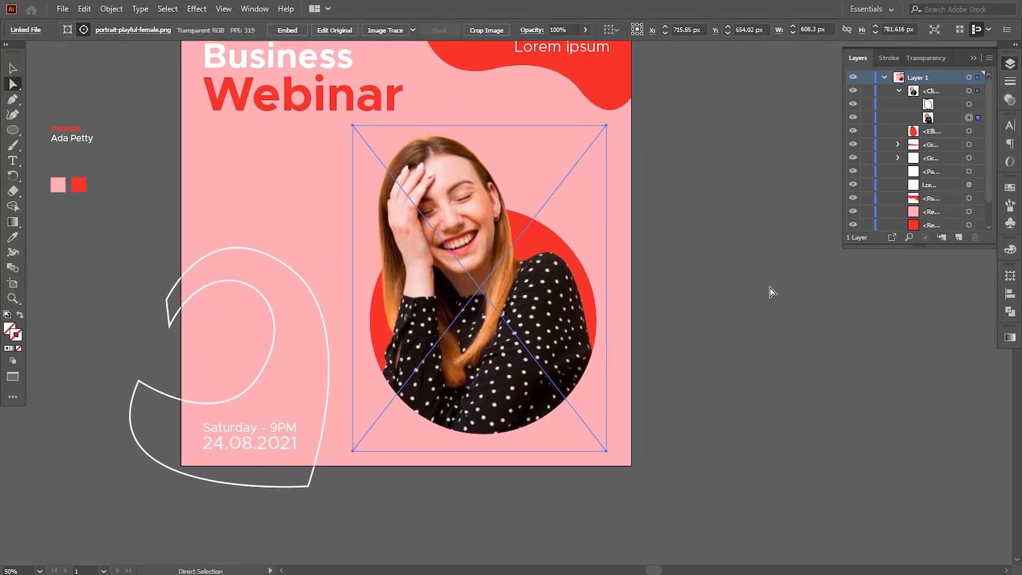
pyautogui.press('Up')
pyautogui.press('Up')
pyautogui.press('Up')
pyautogui.press('Up')
pyautogui.press('Up')
pyautogui.press('Up')
pyautogui.press('Up')
pyautogui.press('Up')
pyautogui.press('Up')
pyautogui.press('Up')
pyautogui.press('Up')
pyautogui.press('Up')
pyautogui.press('Up')
pyautogui.press('Up')
pyautogui.press('Up')
pyautogui.press('Up')
pyautogui.press('Up')
pyautogui.press('Up')
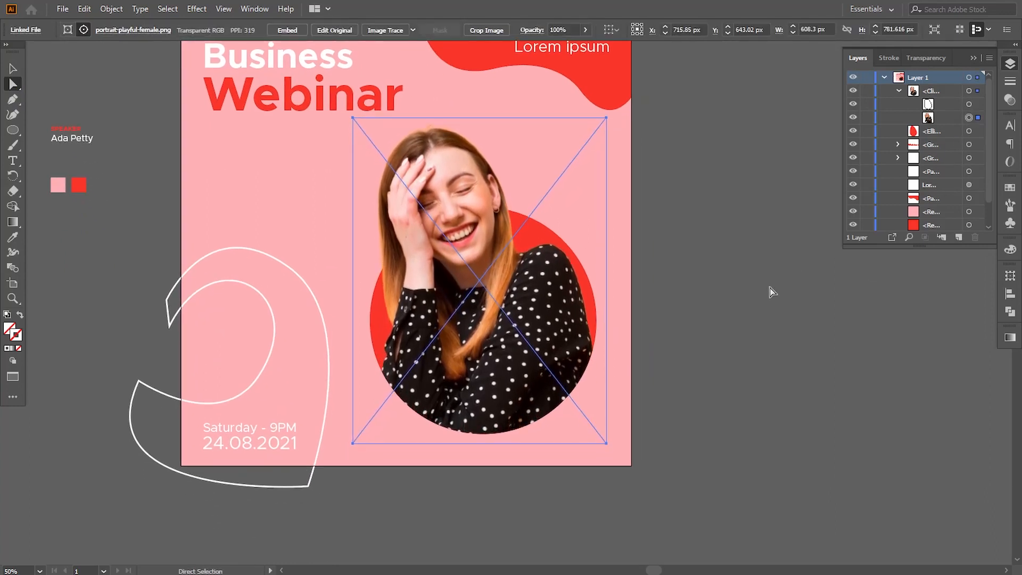
pyautogui.press('Up')
pyautogui.press('Up')
pyautogui.press('Left')
pyautogui.press('Left')
pyautogui.press('Left')
pyautogui.press('Up')
pyautogui.press('Up')
pyautogui.press('Up')
pyautogui.press('Up')
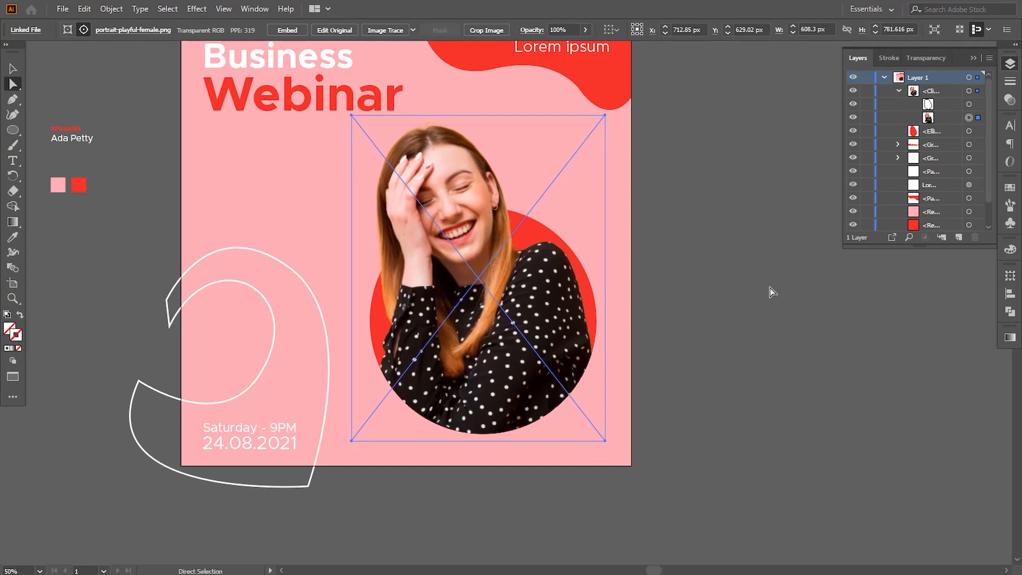
pyautogui.click(760, 315)
pyautogui.hscroll(-3, 365, 383)
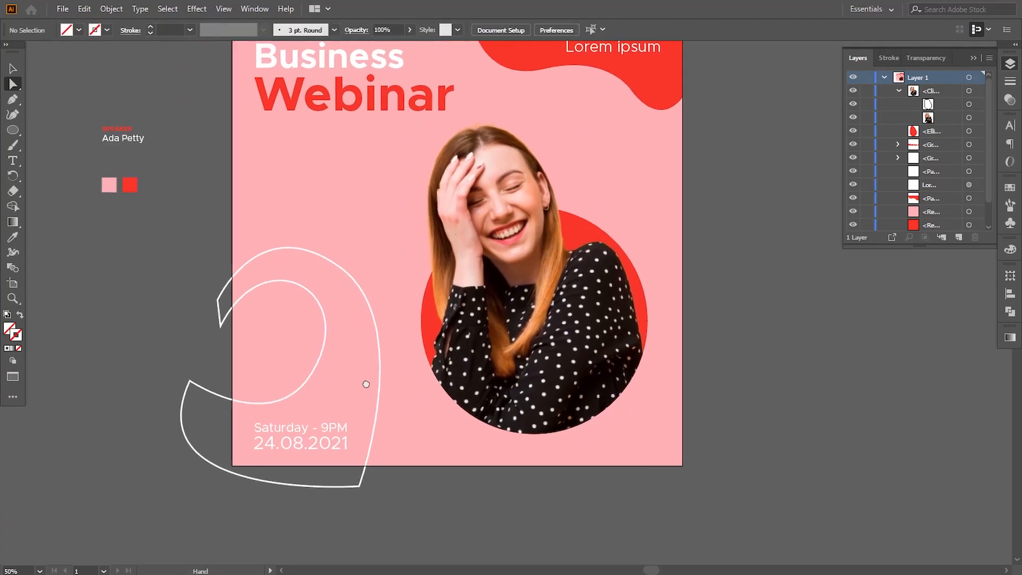
pyautogui.hscroll(2, 366, 390)
# Draw a circle about 629 px wide near the artboard's lower right and fill it with the red swatch color.
pyautogui.click(13, 130)
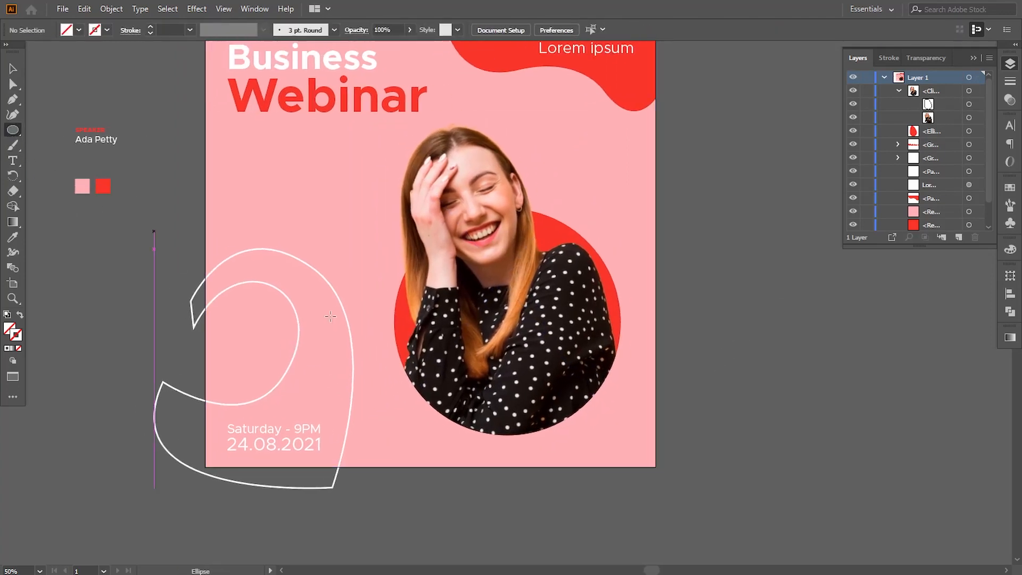
pyautogui.moveTo(593, 414); pyautogui.dragTo(764, 560)
pyautogui.moveTo(593, 500); pyautogui.dragTo(551, 462)
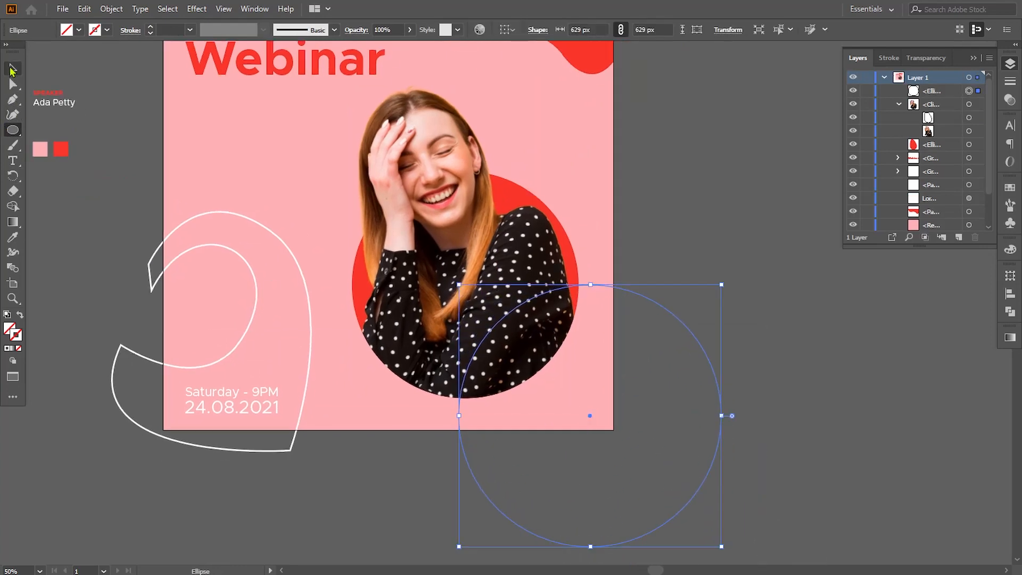
pyautogui.click(13, 68)
pyautogui.press('i')
pyautogui.click(60, 149)
pyautogui.press('v')
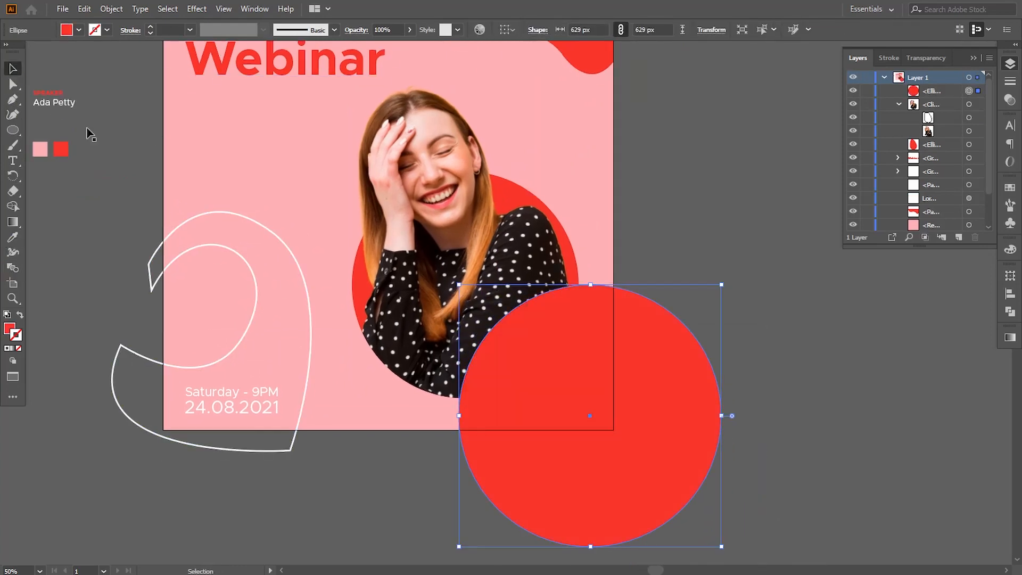
# Move the red circle left and scale it up to 825 px.
pyautogui.moveTo(589, 410); pyautogui.dragTo(541, 416)
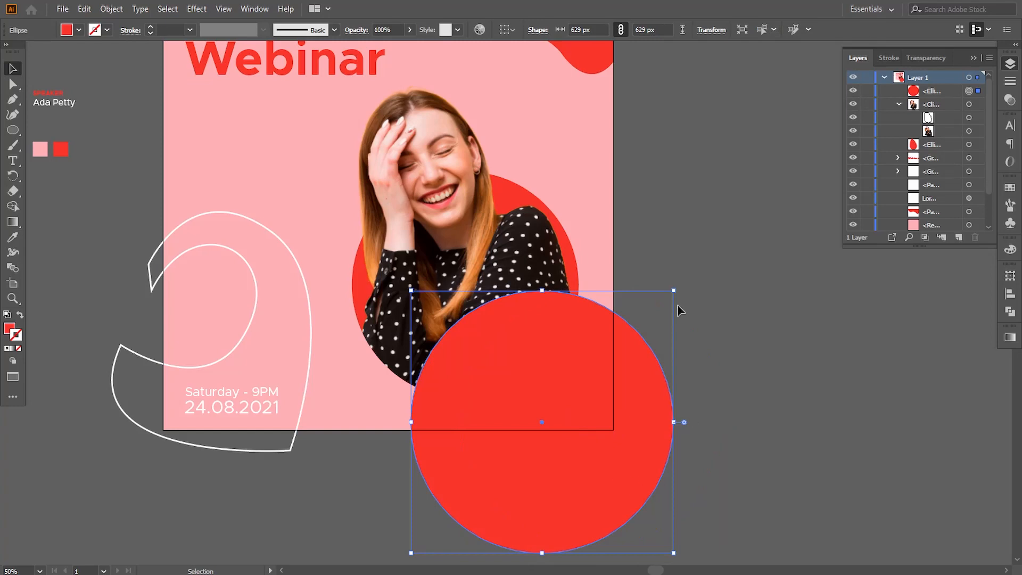
pyautogui.moveTo(673, 295); pyautogui.dragTo(712, 250)
pyautogui.moveTo(612, 431)
pyautogui.mouseDown()
pyautogui.moveTo(598, 392)
pyautogui.moveTo(633, 419)
pyautogui.moveTo(621, 415)
pyautogui.mouseUp()
# Copy the large red circle and paste a duplicate in front of it.
pyautogui.click(84, 9)
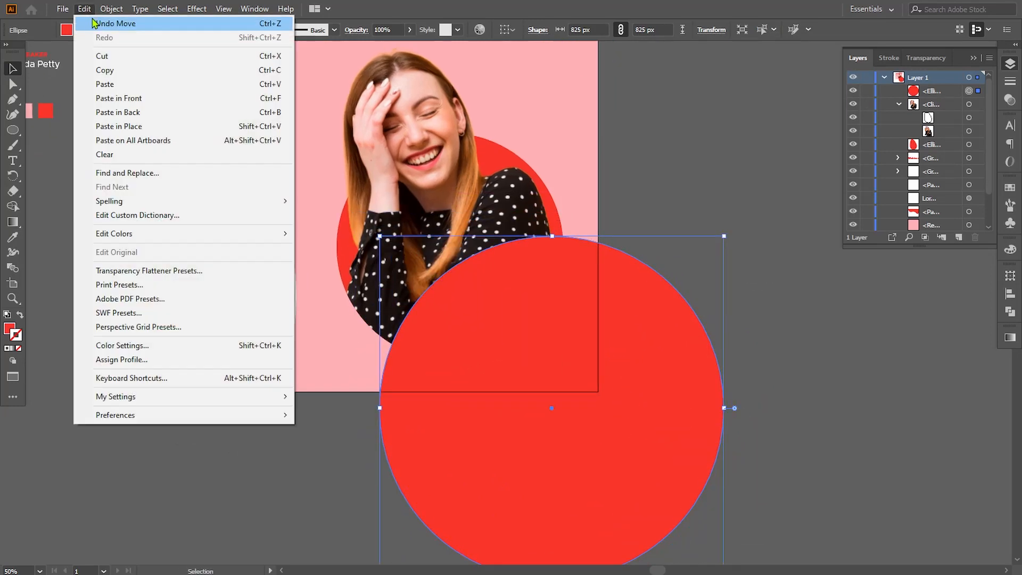
pyautogui.click(105, 72)
pyautogui.click(84, 9)
pyautogui.click(118, 97)
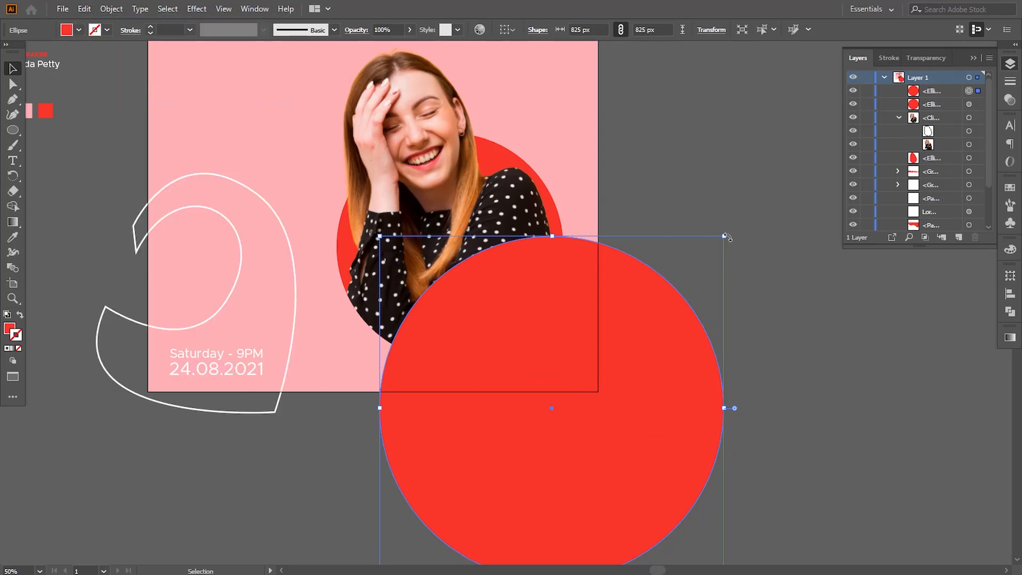
# Shrink the front copy, select both circles and subtract the front shape to create a red ring.
pyautogui.moveTo(724, 236); pyautogui.dragTo(687, 263)
pyautogui.keyDown('shift'); pyautogui.click(670, 293); pyautogui.keyUp('shift')
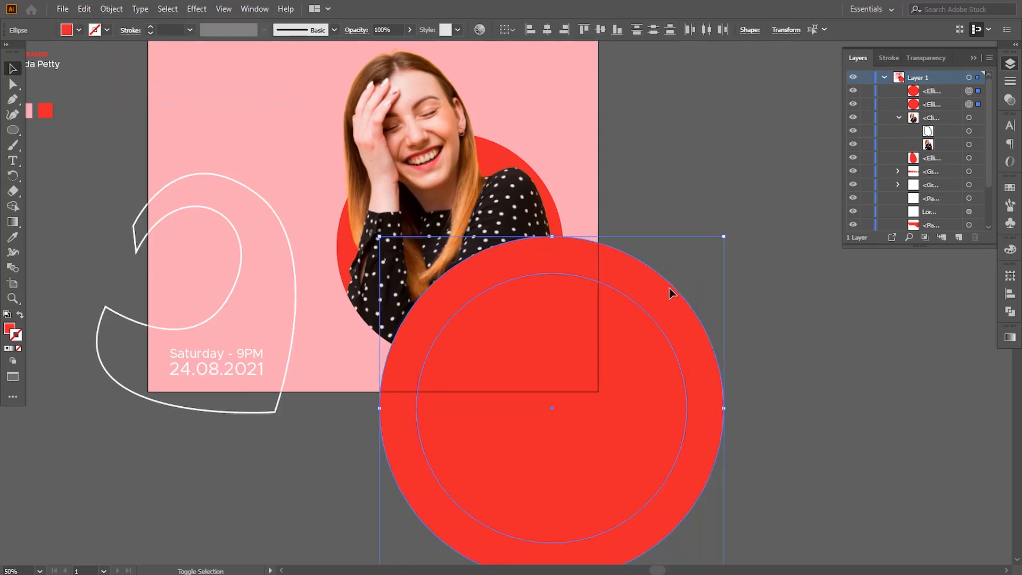
pyautogui.click(1009, 311)
pyautogui.click(885, 304)
pyautogui.click(915, 223)
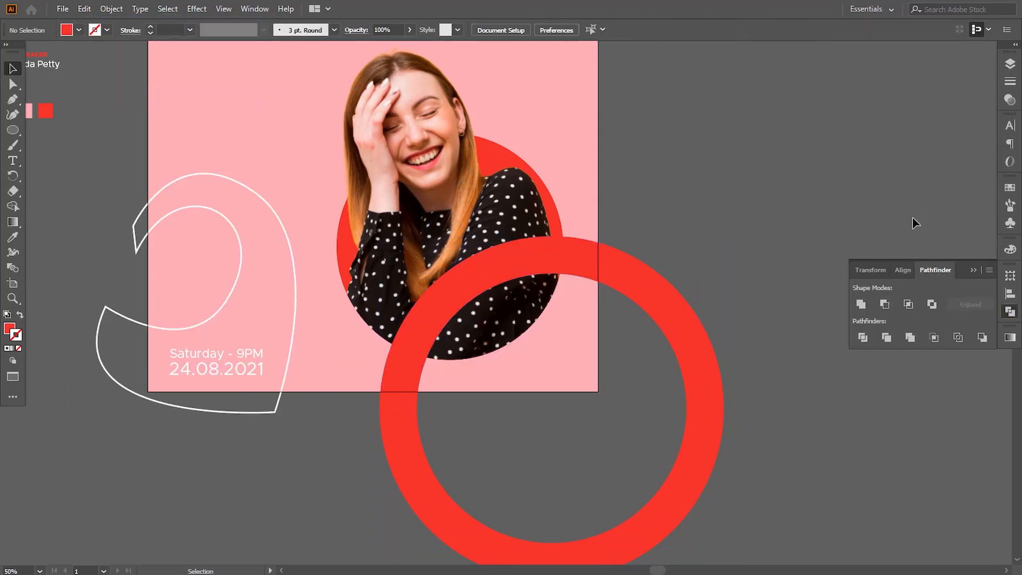
# Move the ring below the photo's red circle in the layer stack.
pyautogui.click(1009, 64)
pyautogui.click(898, 104)
pyautogui.moveTo(928, 90); pyautogui.dragTo(927, 130)
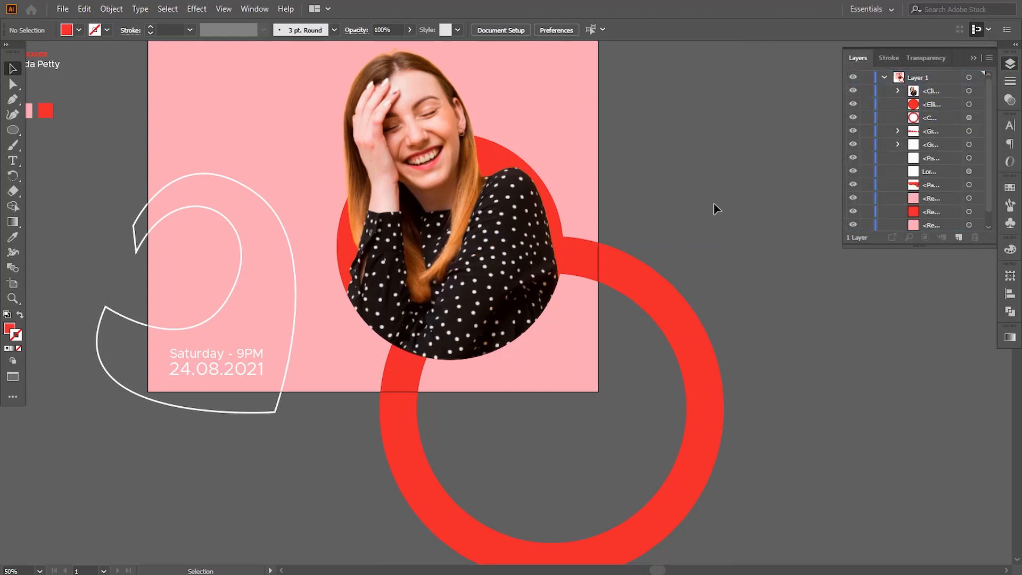
# Add a Drop Shadow effect to the red circle behind the photo and set its X offset to 3 px.
pyautogui.click(968, 104)
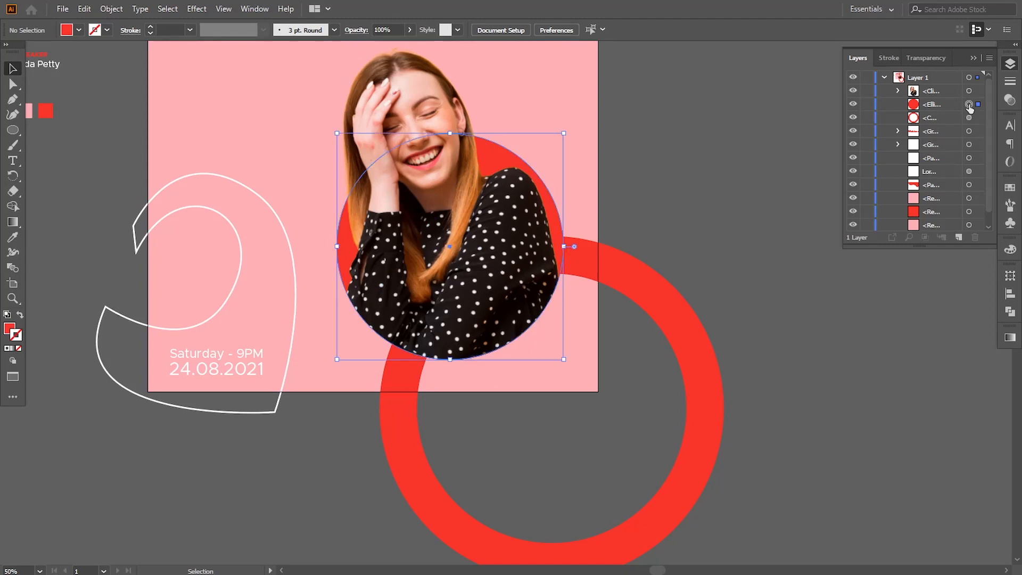
pyautogui.click(196, 9)
pyautogui.moveTo(247, 154)
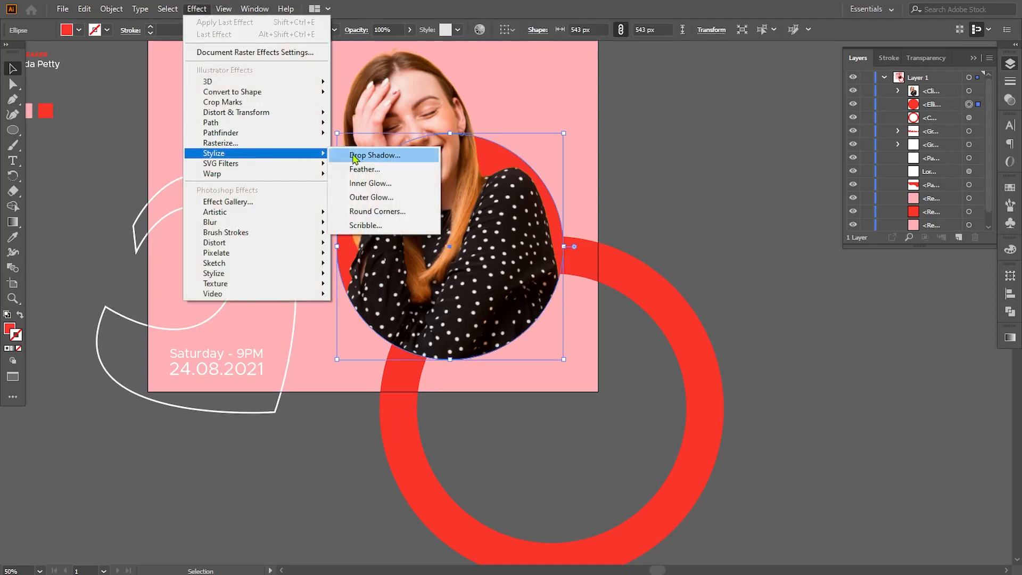
pyautogui.click(393, 155)
pyautogui.moveTo(587, 220); pyautogui.dragTo(691, 237)
pyautogui.click(643, 397)
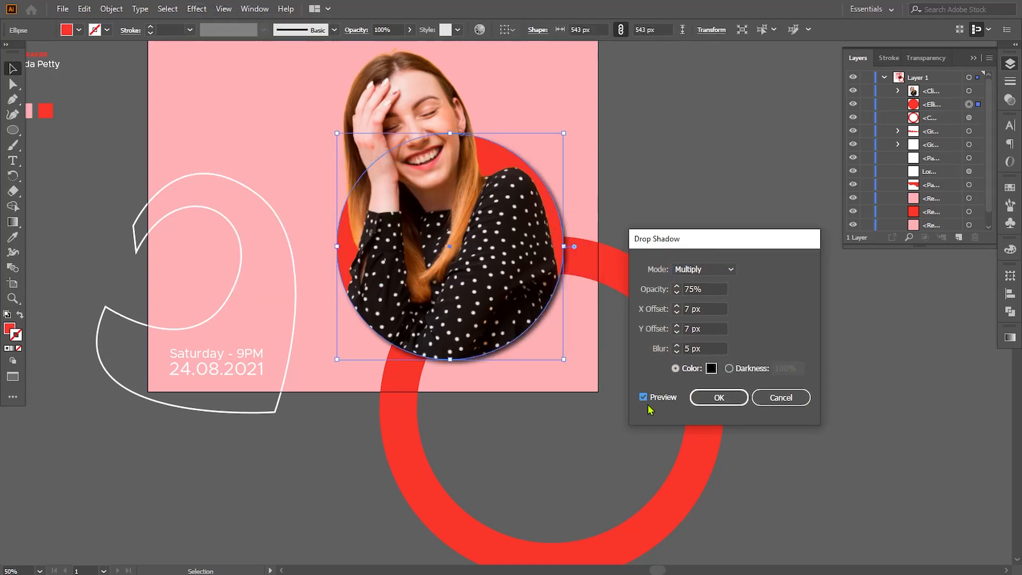
pyautogui.doubleClick(693, 289)
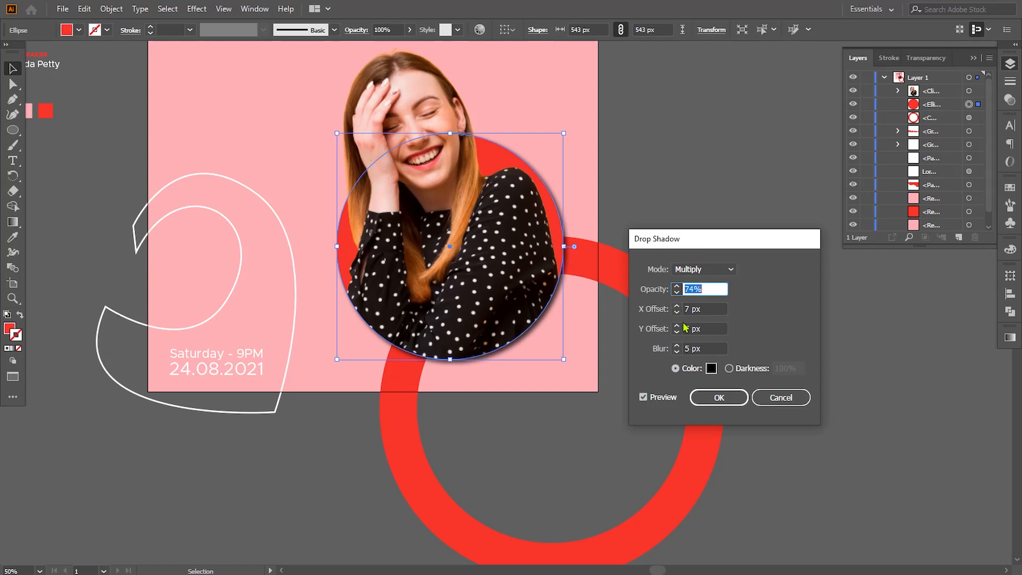
pyautogui.press('Down')
pyautogui.press('Down')
pyautogui.press('Down')
pyautogui.press('Down')
pyautogui.press('Down')
pyautogui.press('Down')
pyautogui.press('Down')
pyautogui.press('Down')
pyautogui.press('Down')
pyautogui.press('Down')
pyautogui.press('Down')
pyautogui.press('Down')
pyautogui.press('Down')
pyautogui.press('Down')
pyautogui.press('Down')
pyautogui.click(644, 397)
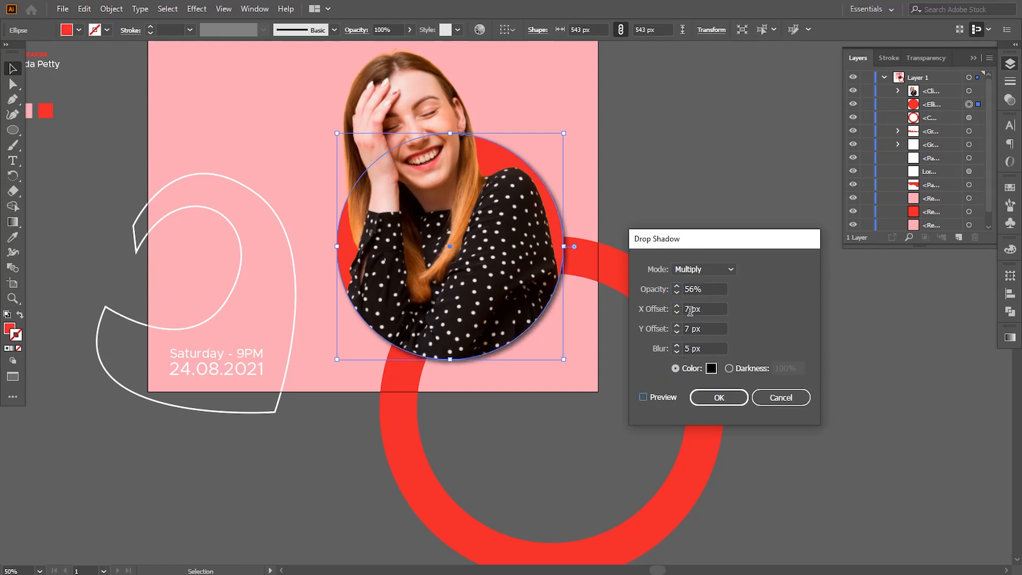
pyautogui.click(676, 312)
pyautogui.click(643, 397)
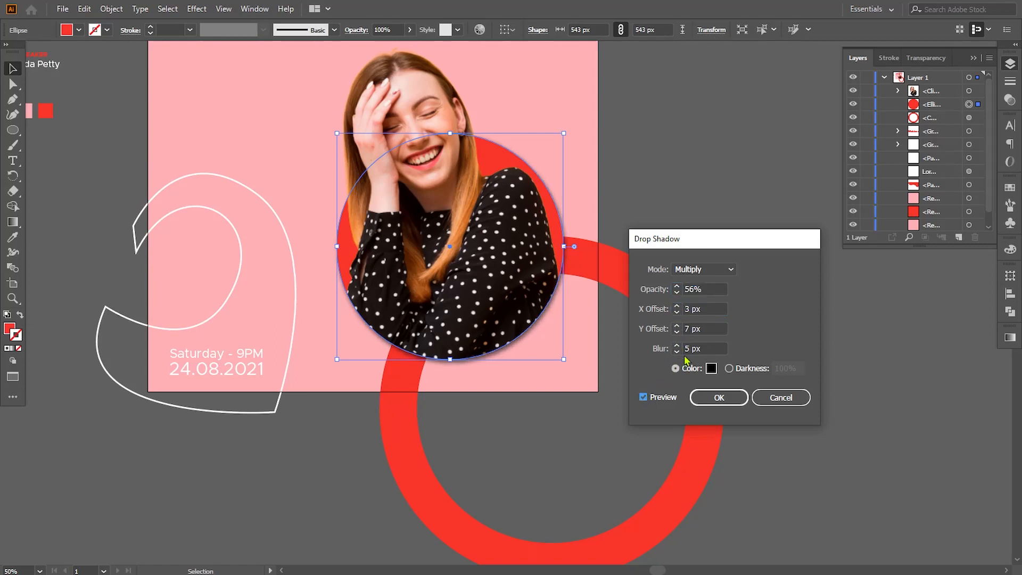
# Set the shadow's Y offset and blur to 3 px and its opacity to 32%, then apply it.
pyautogui.doubleClick(688, 329)
pyautogui.write('3')
pyautogui.click(643, 397)
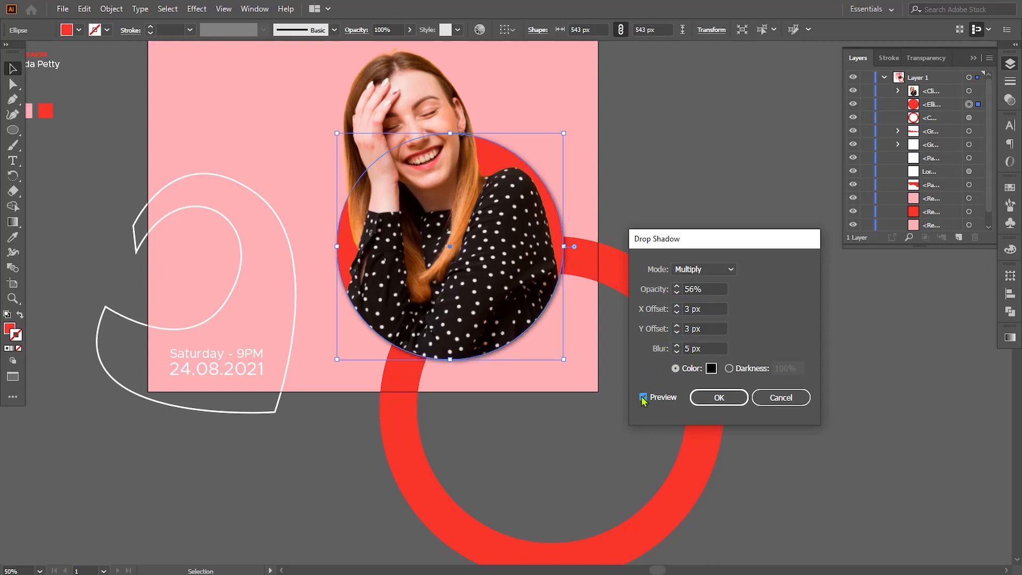
pyautogui.doubleClick(687, 348)
pyautogui.click(644, 397)
pyautogui.press('Tab')
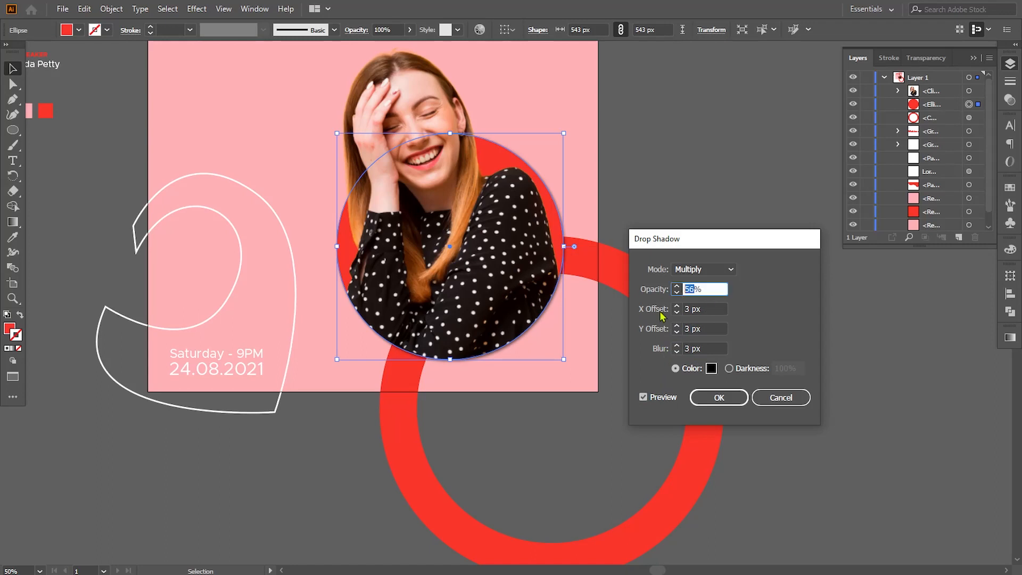
pyautogui.click(643, 397)
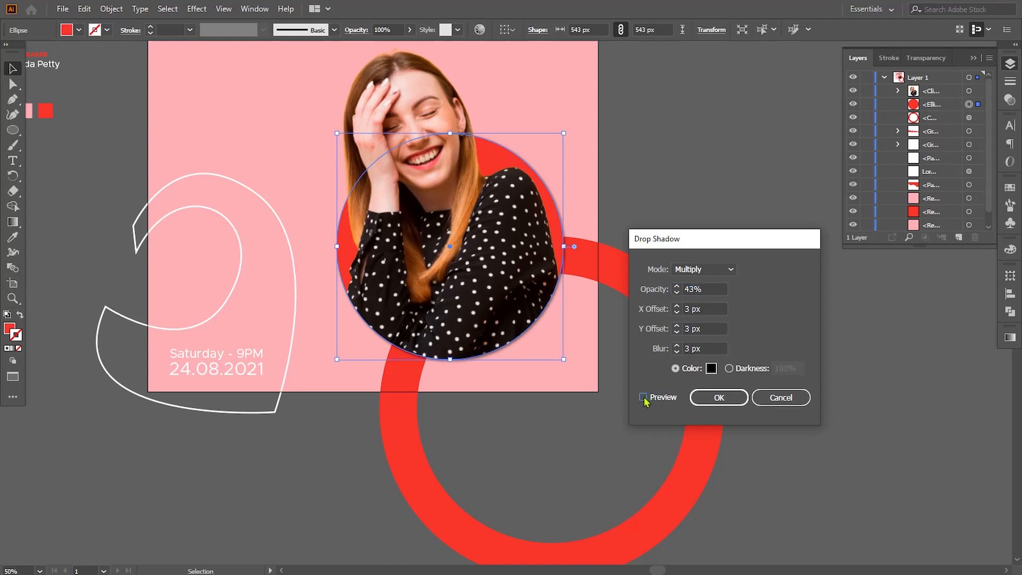
pyautogui.press('Tab')
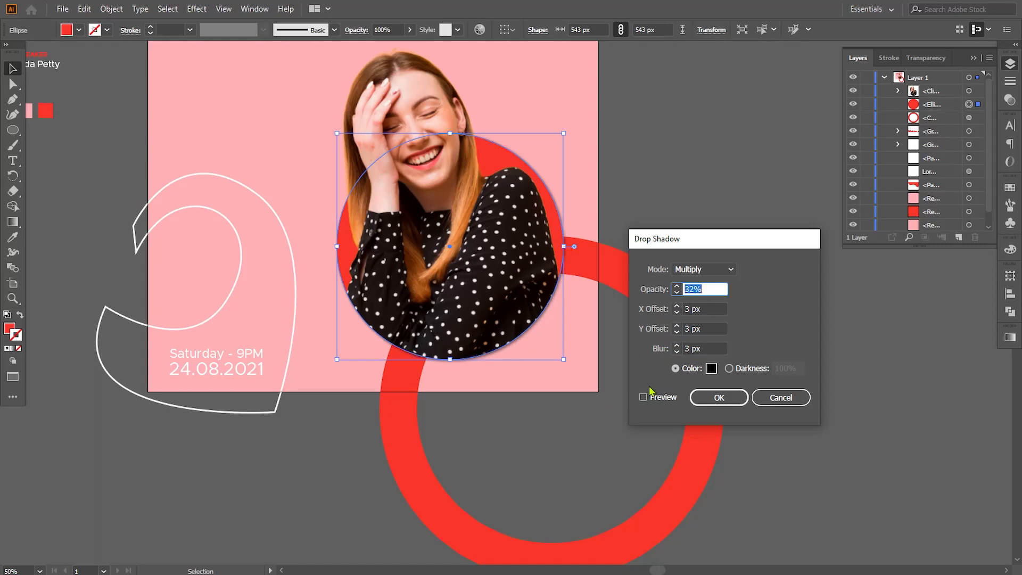
pyautogui.click(643, 397)
pyautogui.click(719, 397)
pyautogui.click(817, 405)
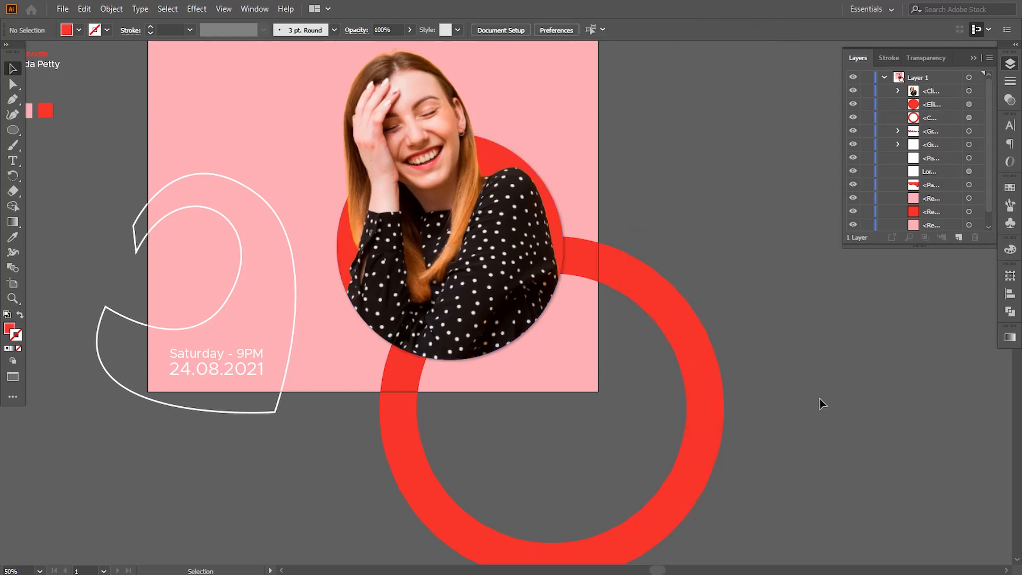
# Enlarge the red ring to 991 px and shift it toward the lower right.
pyautogui.moveTo(789, 372); pyautogui.dragTo(803, 365)
pyautogui.moveTo(717, 173); pyautogui.dragTo(721, 198)
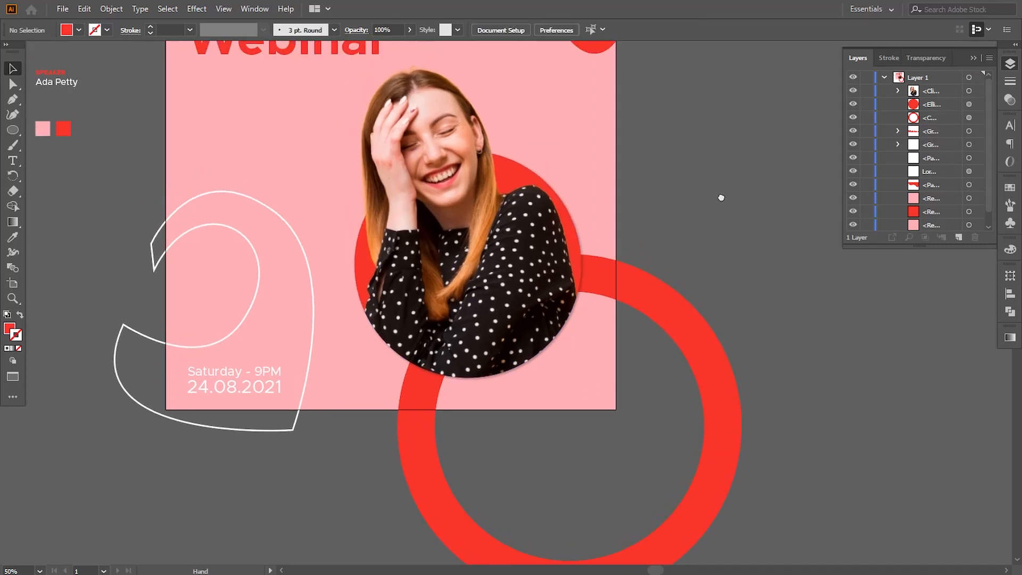
pyautogui.click(692, 298)
pyautogui.moveTo(741, 256); pyautogui.dragTo(776, 220)
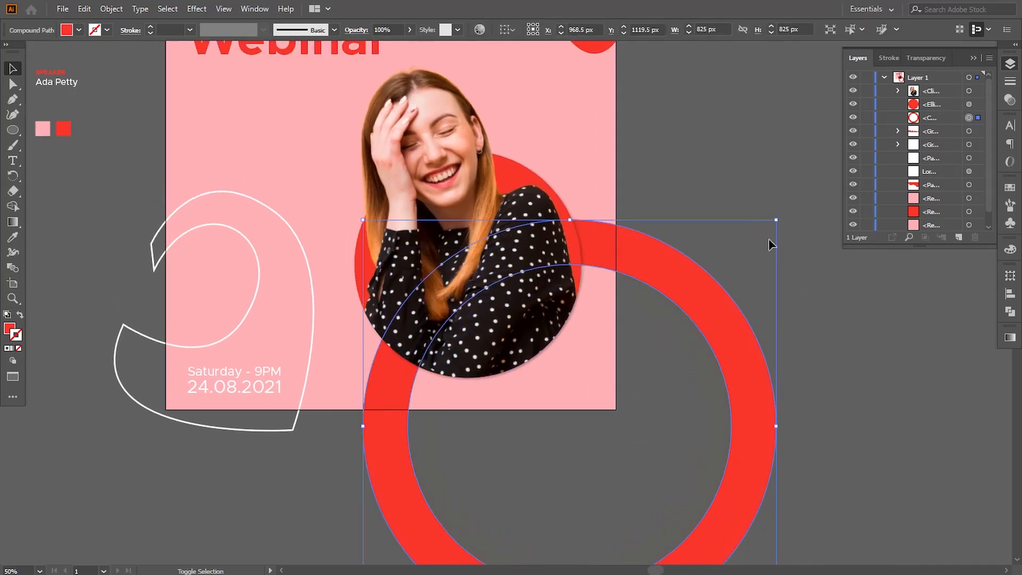
pyautogui.moveTo(696, 304); pyautogui.dragTo(712, 321)
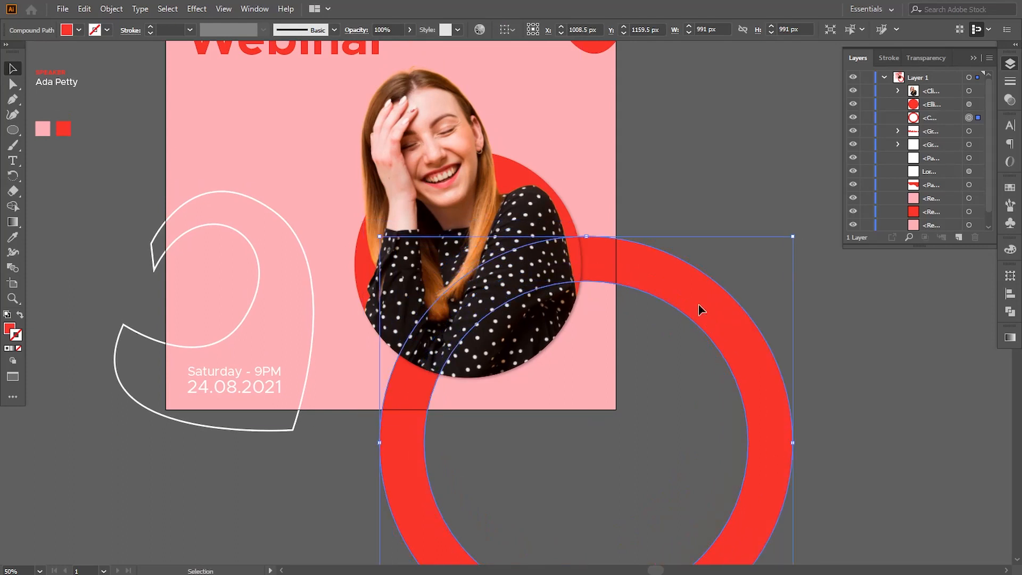
pyautogui.click(705, 166)
pyautogui.moveTo(521, 117); pyautogui.dragTo(537, 227)
pyautogui.click(129, 211)
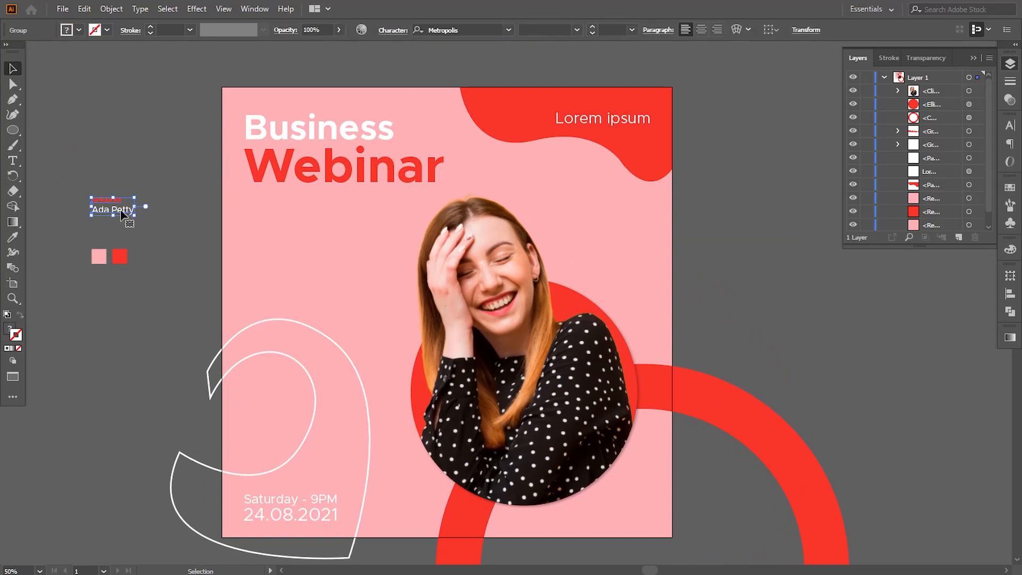
pyautogui.moveTo(130, 211); pyautogui.dragTo(418, 272)
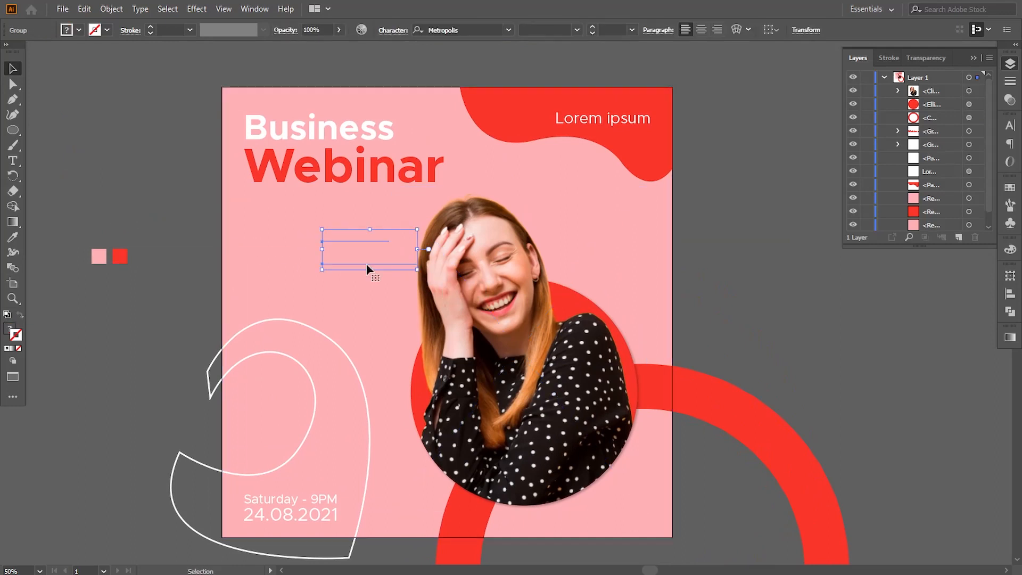
# Bring the speaker text group to the front of the stack and nudge it slightly left.
pyautogui.rightClick(366, 265)
pyautogui.moveTo(455, 421)
pyautogui.click(537, 421)
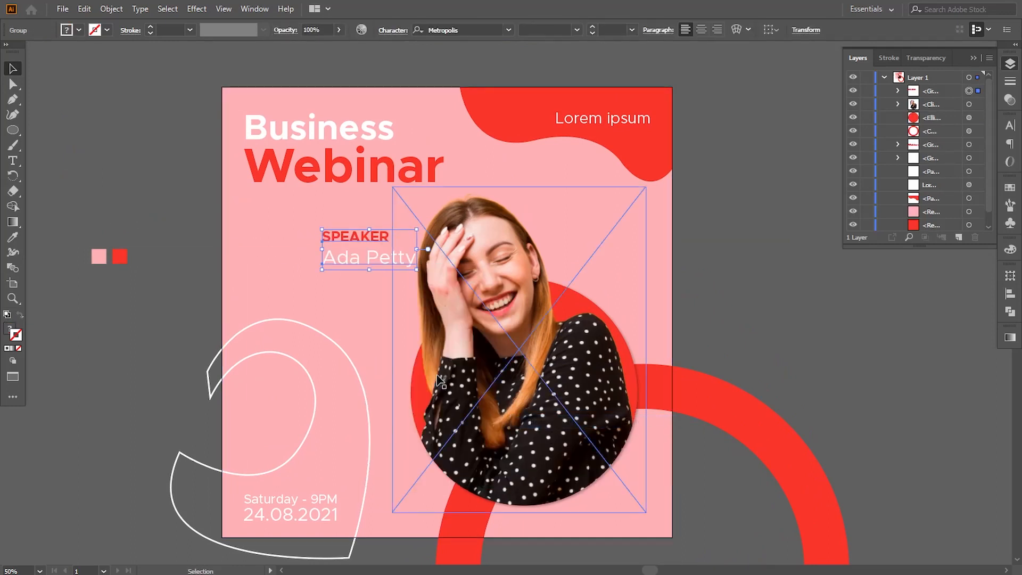
pyautogui.press('Left')
pyautogui.press('Left')
pyautogui.press('Left')
pyautogui.press('Left')
pyautogui.press('Left')
pyautogui.press('Left')
pyautogui.press('Left')
pyautogui.press('Left')
pyautogui.press('Left')
pyautogui.press('Left')
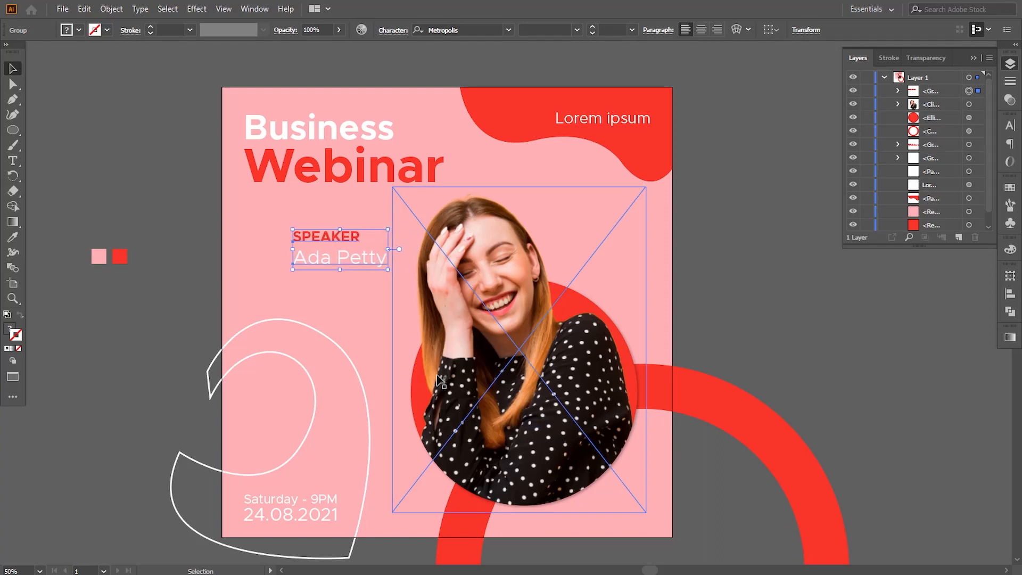
pyautogui.moveTo(390, 270)
pyautogui.mouseDown()
pyautogui.moveTo(422, 285)
pyautogui.moveTo(392, 270)
pyautogui.mouseUp()
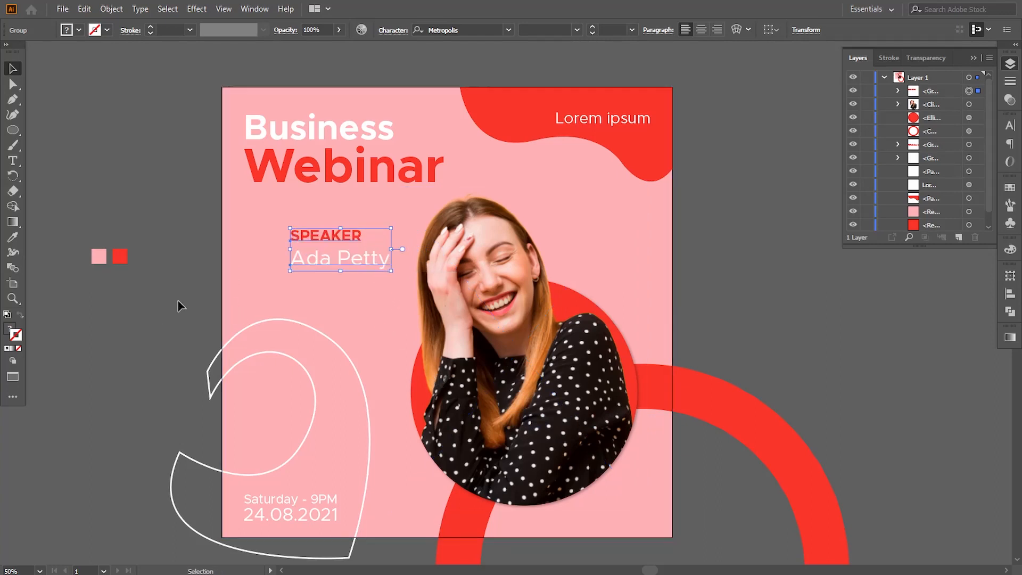
# Duplicate the pink background rectangle in front of itself and bring the copy to the top of the stack.
pyautogui.click(183, 305)
pyautogui.click(335, 318)
pyautogui.moveTo(368, 321); pyautogui.dragTo(375, 313)
pyautogui.click(133, 336)
pyautogui.moveTo(141, 387); pyautogui.dragTo(146, 366)
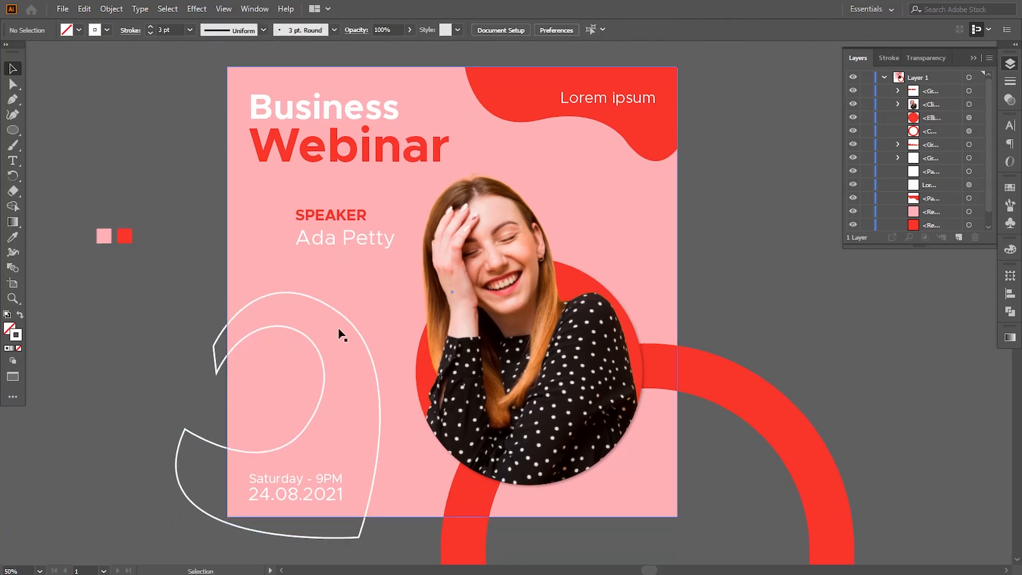
pyautogui.click(383, 317)
pyautogui.click(84, 8)
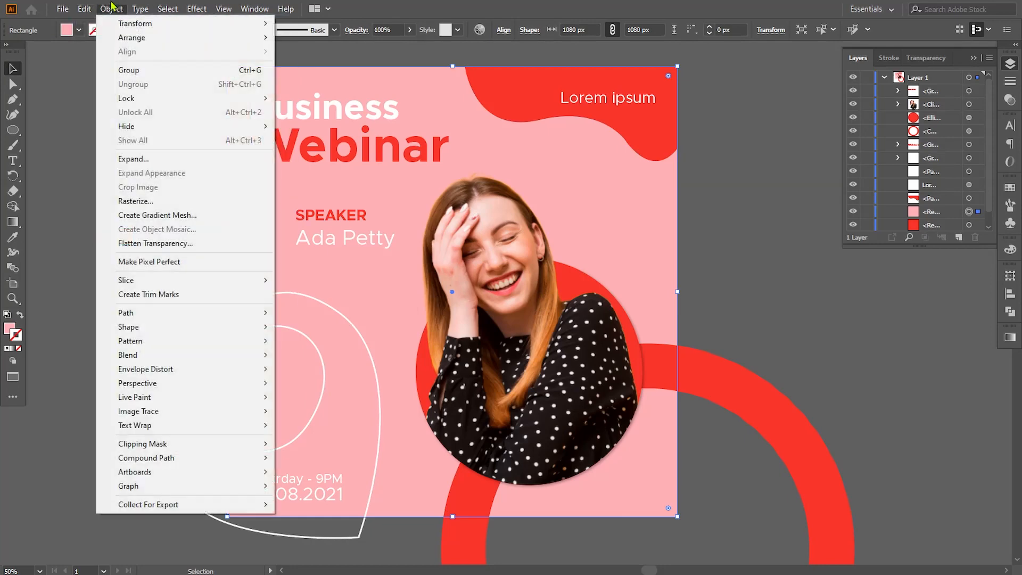
pyautogui.click(104, 70)
pyautogui.click(84, 8)
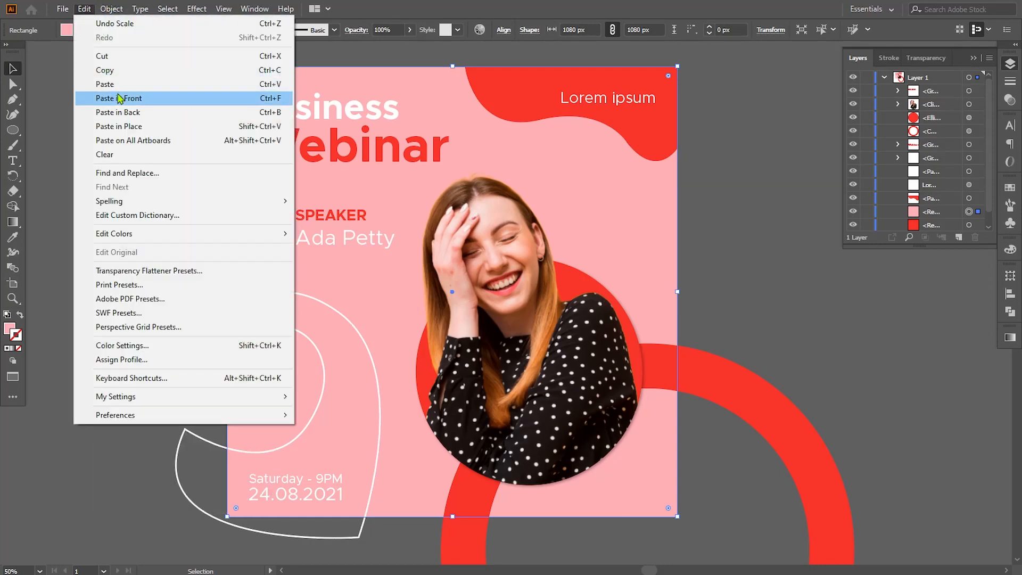
pyautogui.click(123, 96)
pyautogui.rightClick(380, 337)
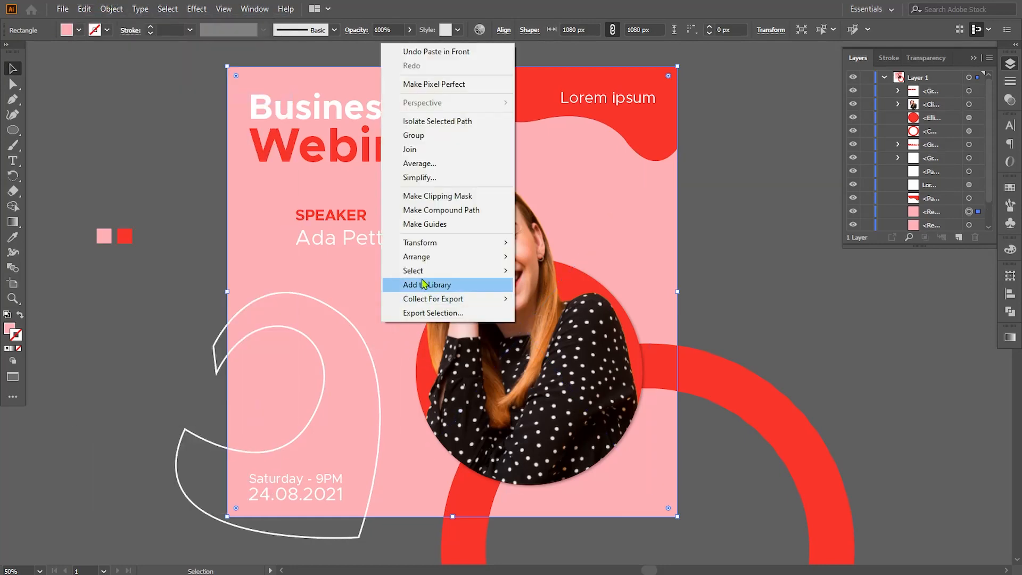
pyautogui.moveTo(429, 319)
pyautogui.click(556, 319)
# Select the white outline together with the rectangle copy and make a clipping mask to trim it to the artboard.
pyautogui.keyDown('shift'); pyautogui.click(217, 365); pyautogui.keyUp('shift')
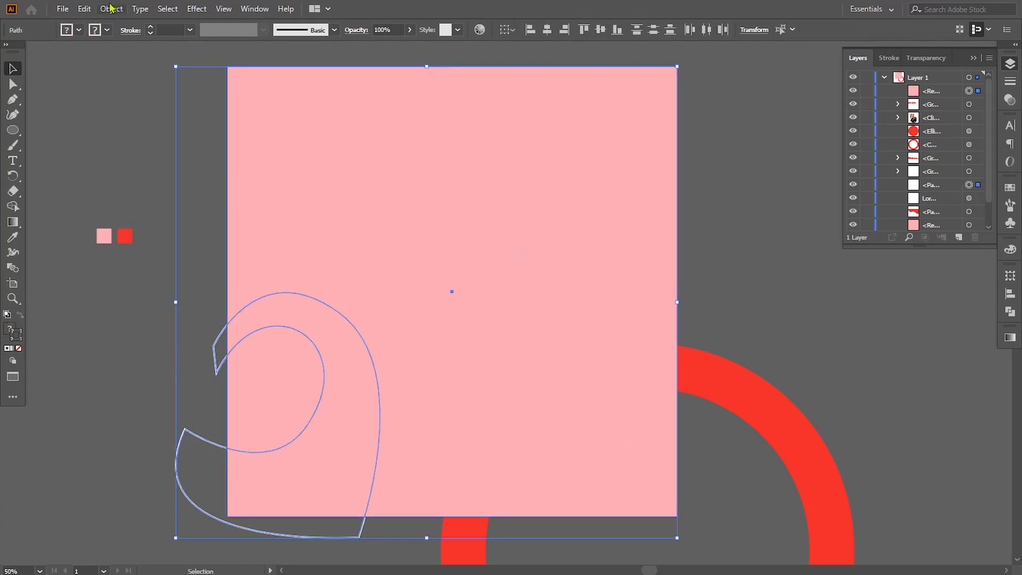
pyautogui.click(111, 8)
pyautogui.moveTo(260, 446)
pyautogui.click(302, 443)
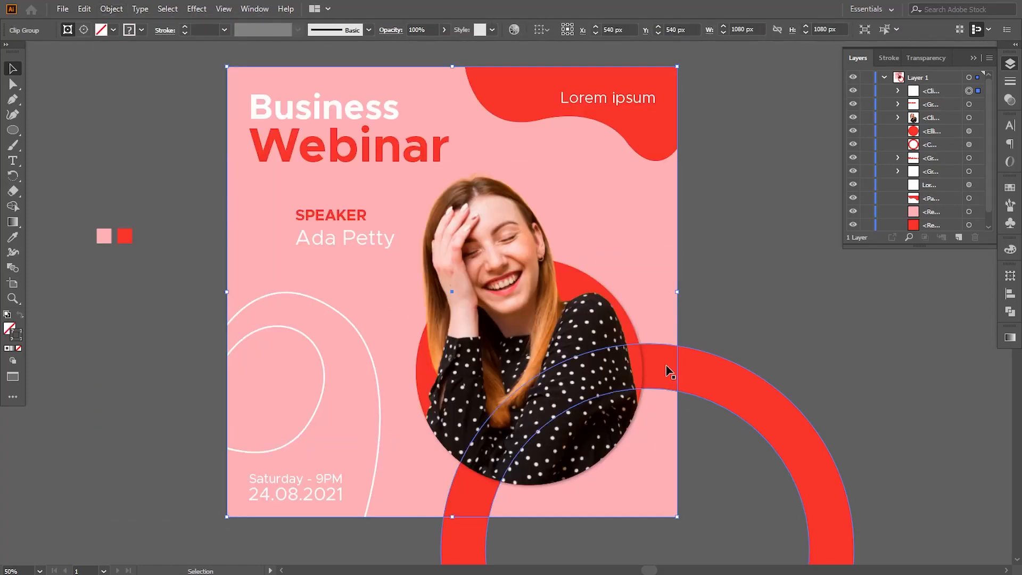
# Move the red ring into the clipping group in the layer stack so it is trimmed to the artboard.
pyautogui.click(748, 290)
pyautogui.moveTo(736, 277); pyautogui.dragTo(729, 264)
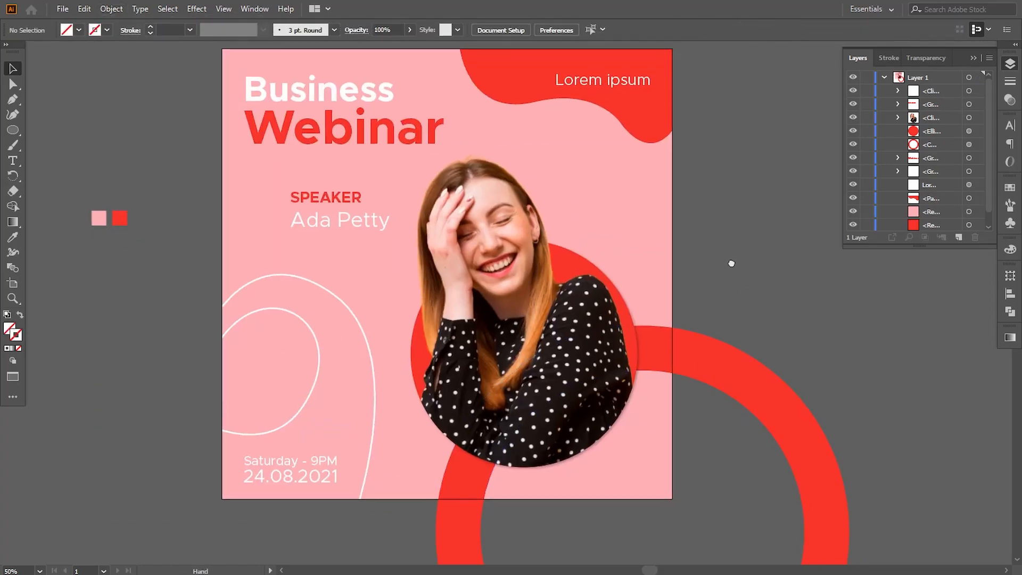
pyautogui.click(726, 365)
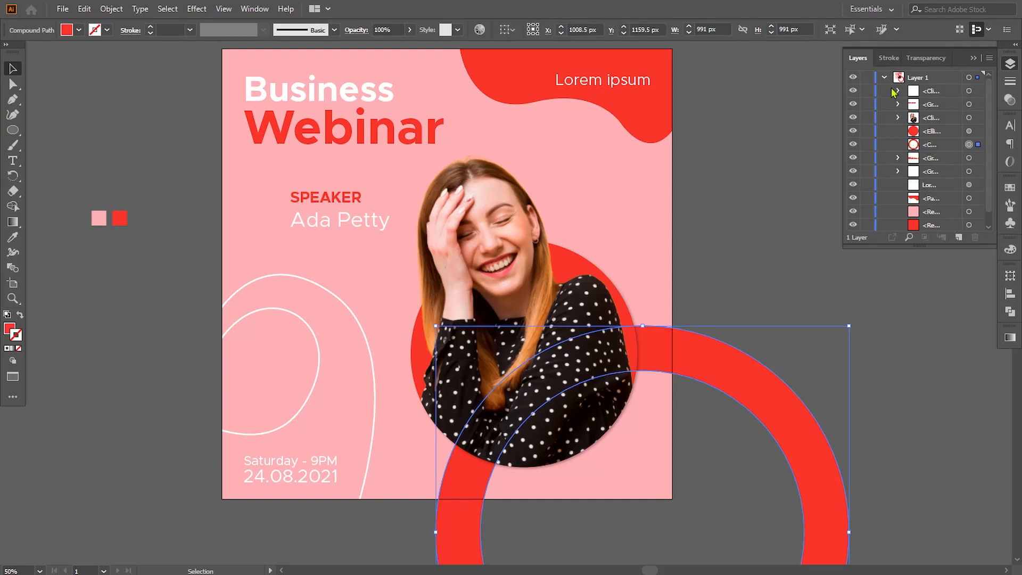
pyautogui.click(897, 91)
pyautogui.moveTo(936, 171); pyautogui.dragTo(925, 126)
pyautogui.click(898, 92)
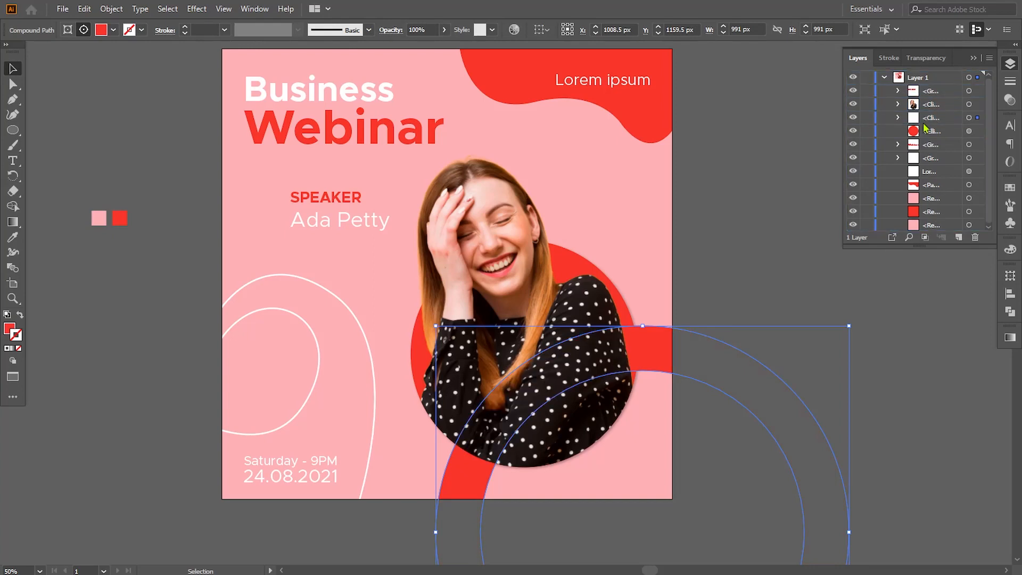
pyautogui.click(885, 78)
pyautogui.click(859, 160)
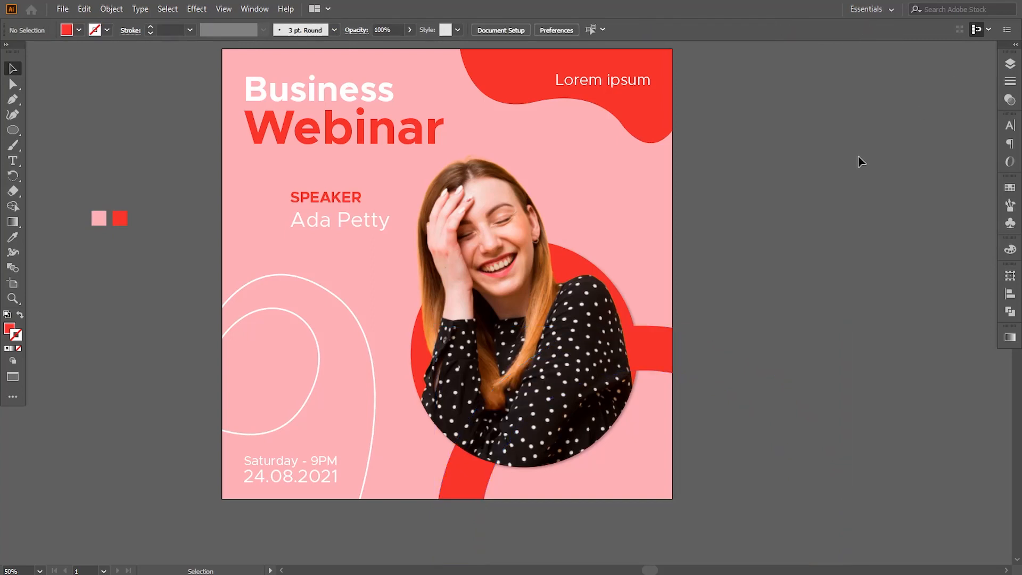
pyautogui.moveTo(593, 210); pyautogui.dragTo(652, 232)
pyautogui.moveTo(190, 265); pyautogui.dragTo(191, 265)
pyautogui.press('Delete')
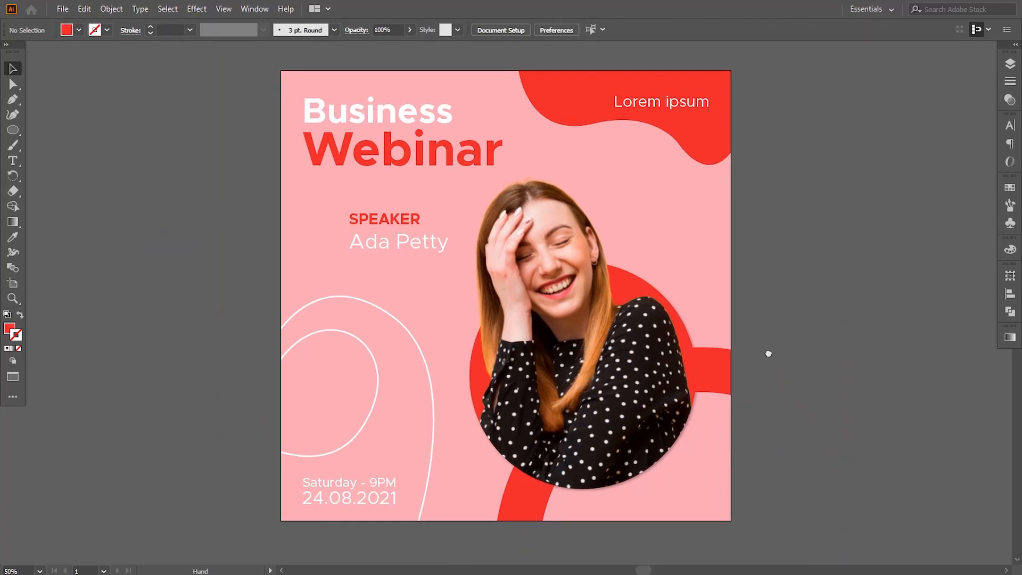
pyautogui.moveTo(768, 353); pyautogui.dragTo(765, 356)
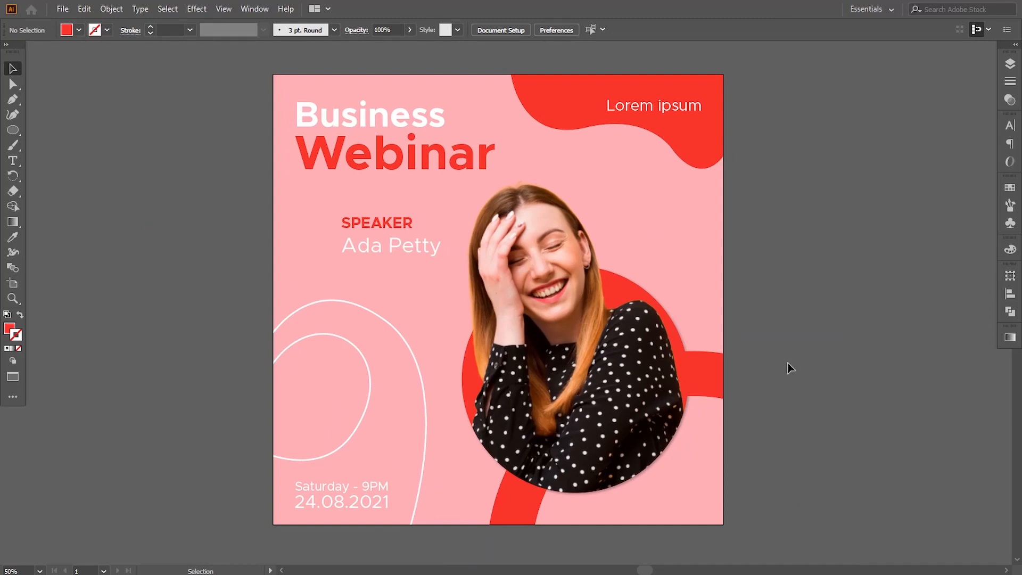